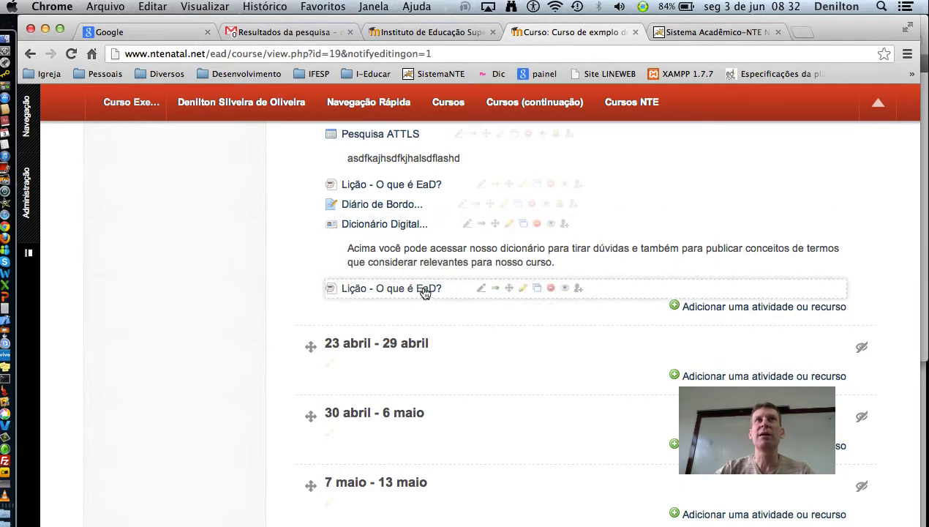
# Step: Delete the duplicate "Lição - O que é EaD?" lesson below the Dicionário Digital entry and confirm the deletion
pyautogui.click(553, 288)
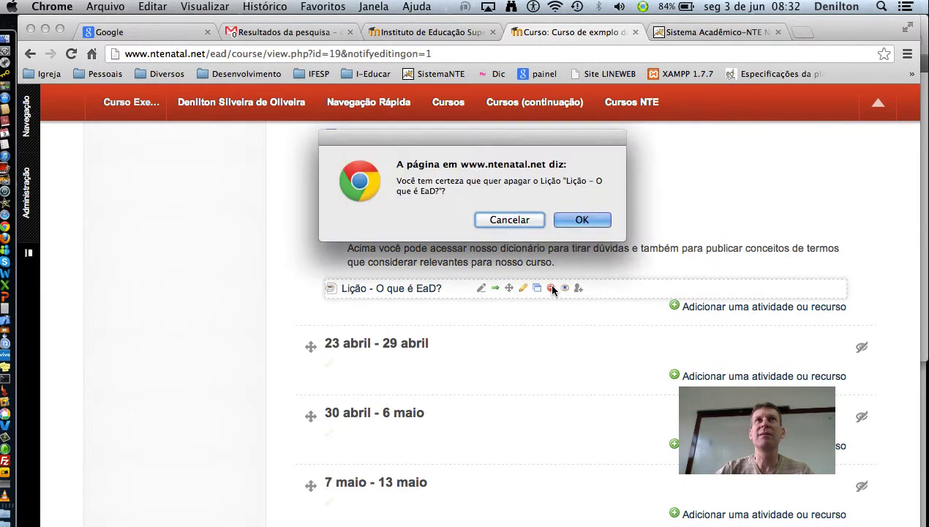
pyautogui.click(582, 220)
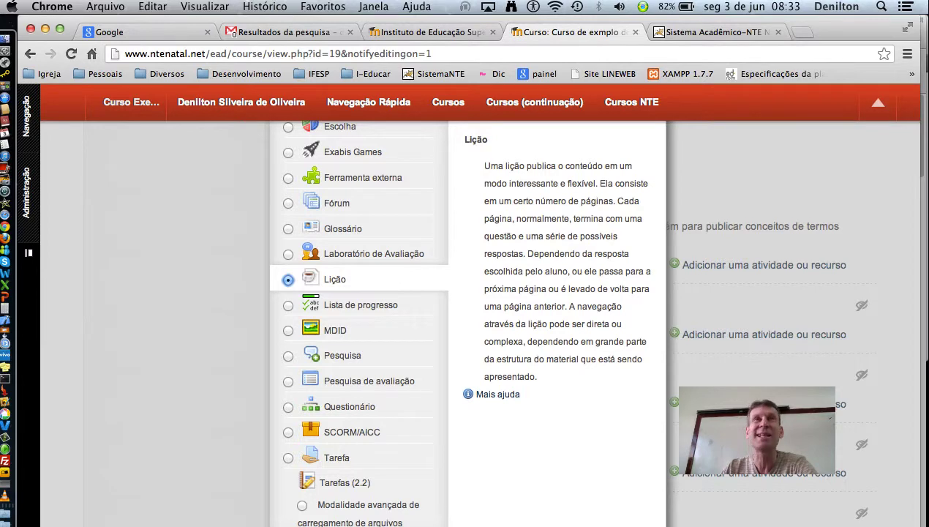
# Step: Add a new Lição activity to the 16 abril - 22 abril section and expand all of its settings sections
pyautogui.press('Return')
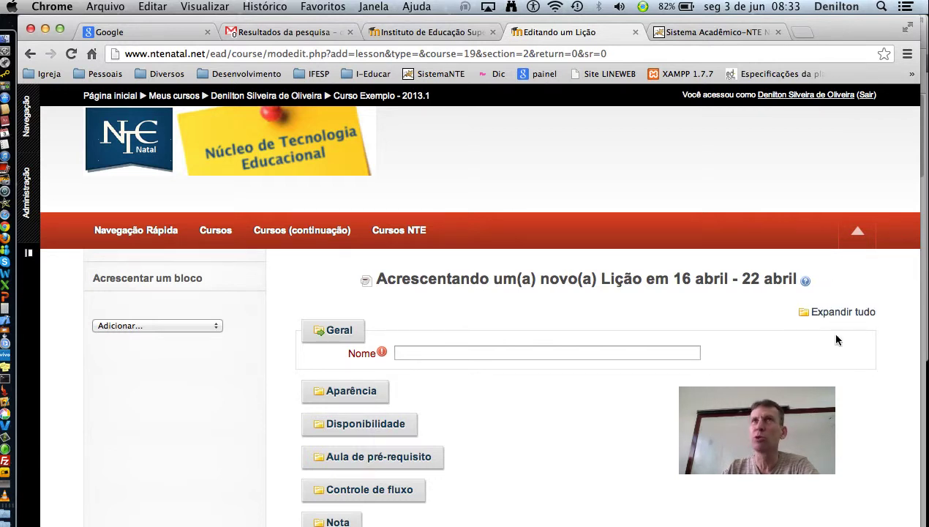
pyautogui.click(838, 314)
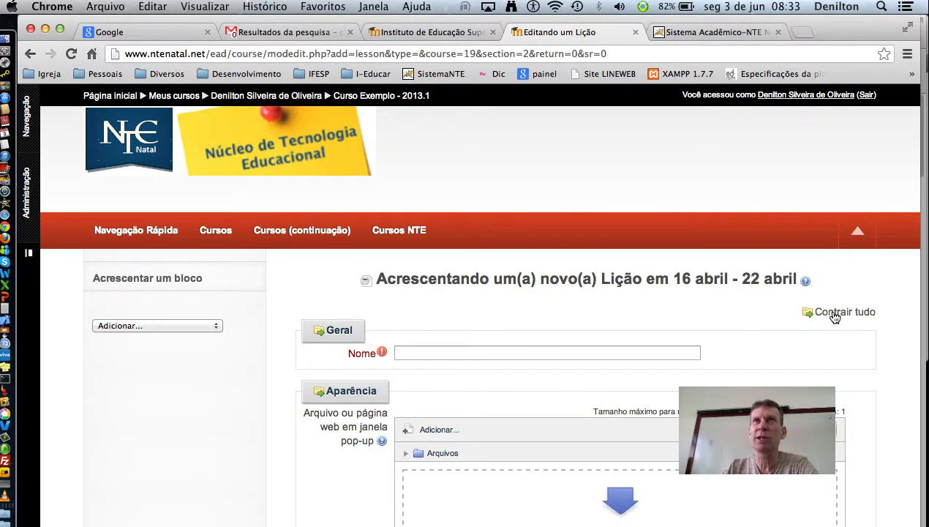
pyautogui.click(835, 315)
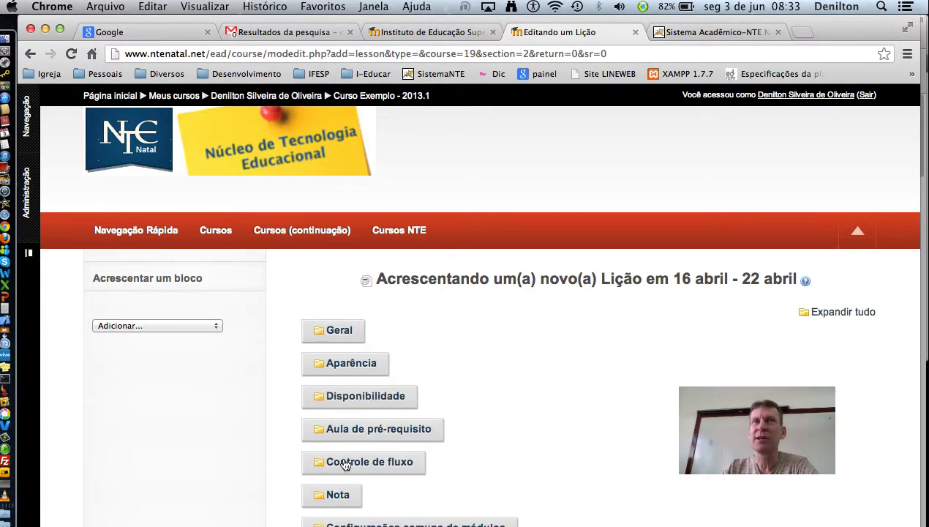
pyautogui.click(842, 314)
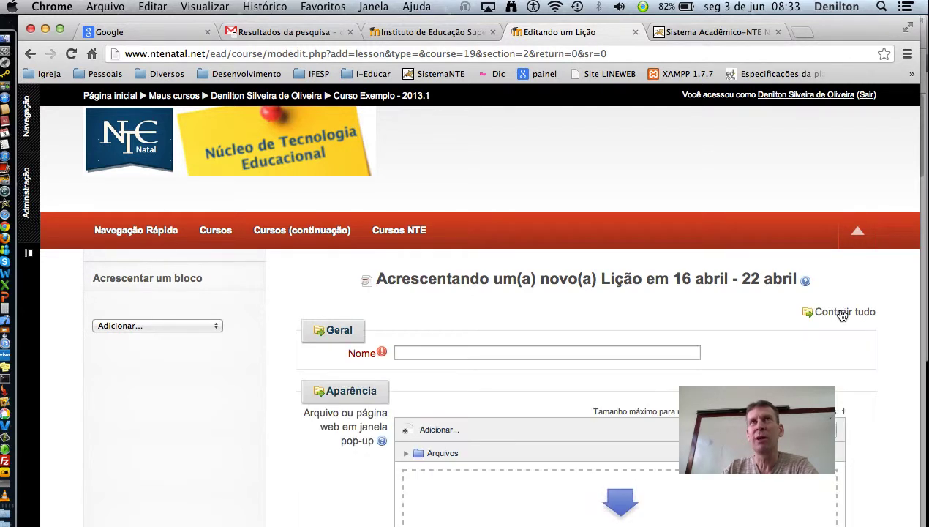
# Step: Name the new lesson "Lição: O que é EaD?"
pyautogui.click(439, 353)
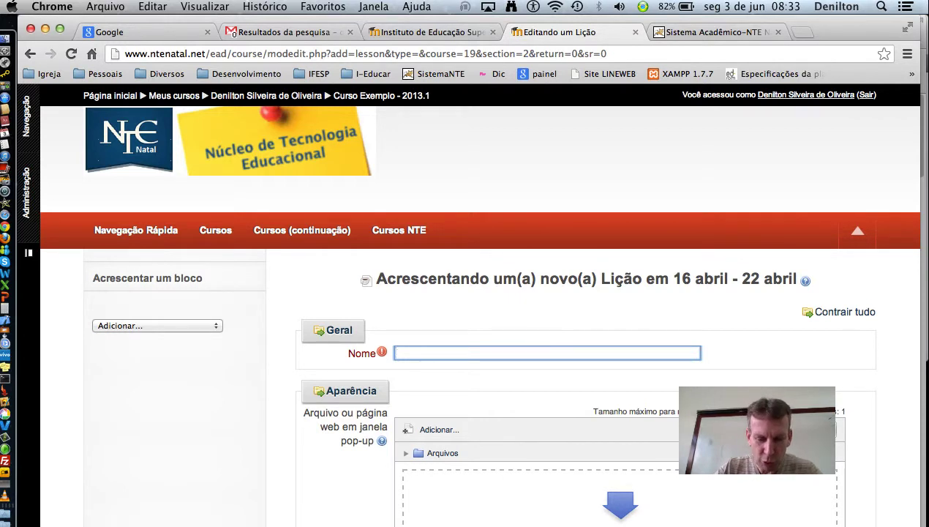
pyautogui.write('Lição: O que')
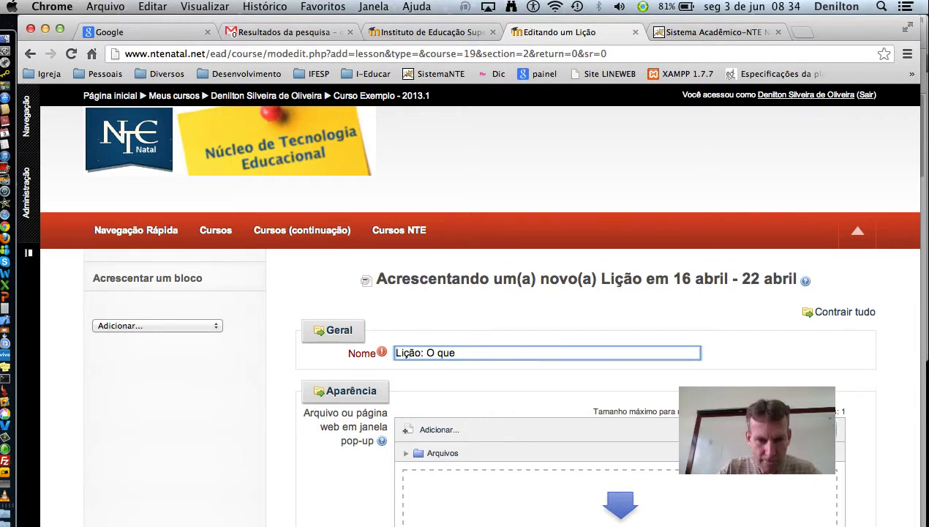
pyautogui.write(' é E')
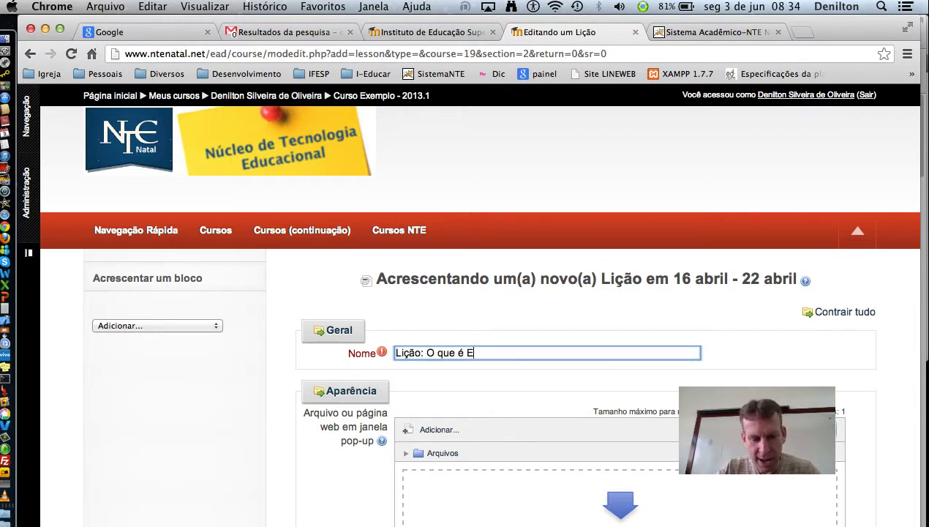
pyautogui.write('aD?')
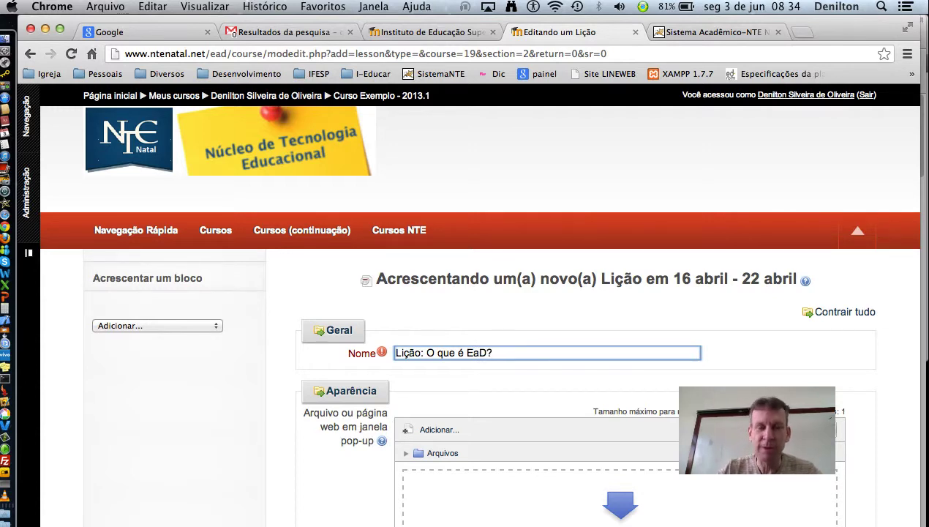
pyautogui.moveTo(505, 347); pyautogui.dragTo(501, 325)
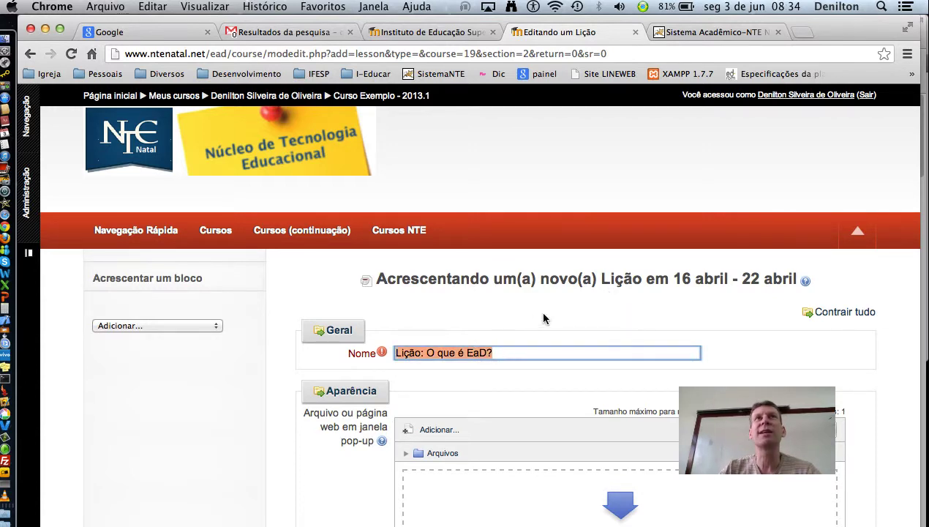
pyautogui.click(544, 318)
# Step: Set the lesson's Barra de progresso, Visualizar pontuação corrente and Mostrar menu à esquerda options to Sim
pyautogui.scroll(-5, 381, 229)
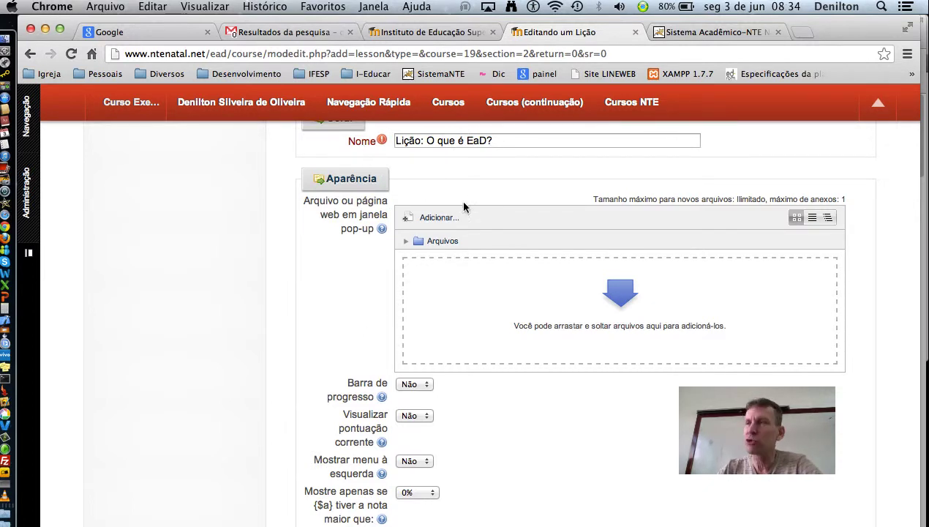
pyautogui.scroll(-3, 282, 304)
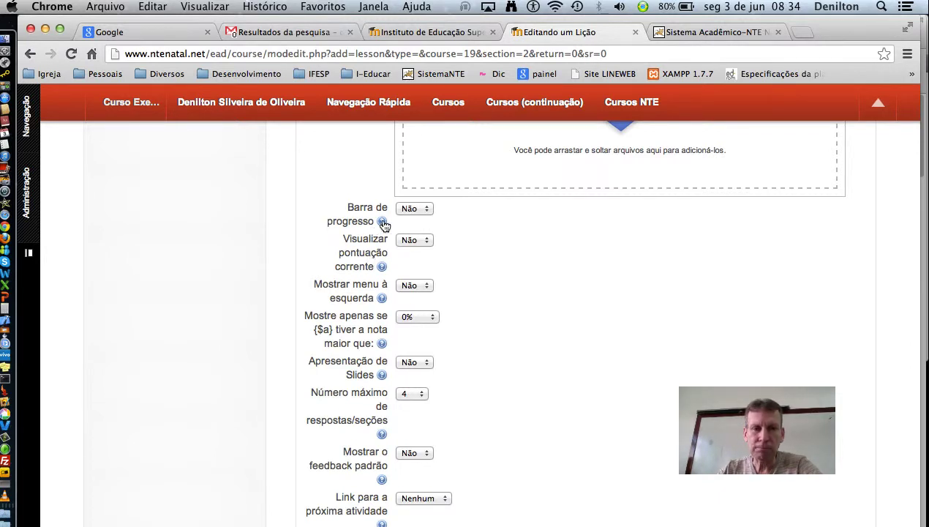
pyautogui.click(424, 209)
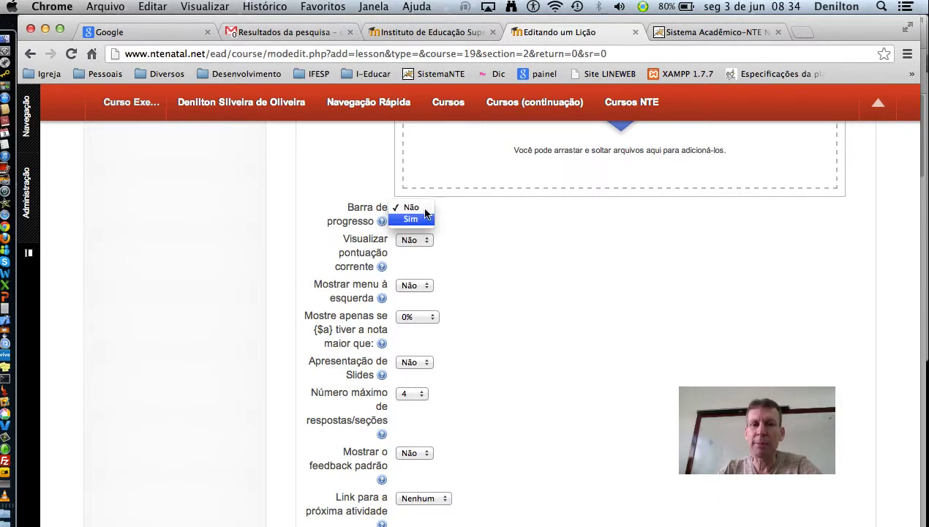
pyautogui.click(418, 223)
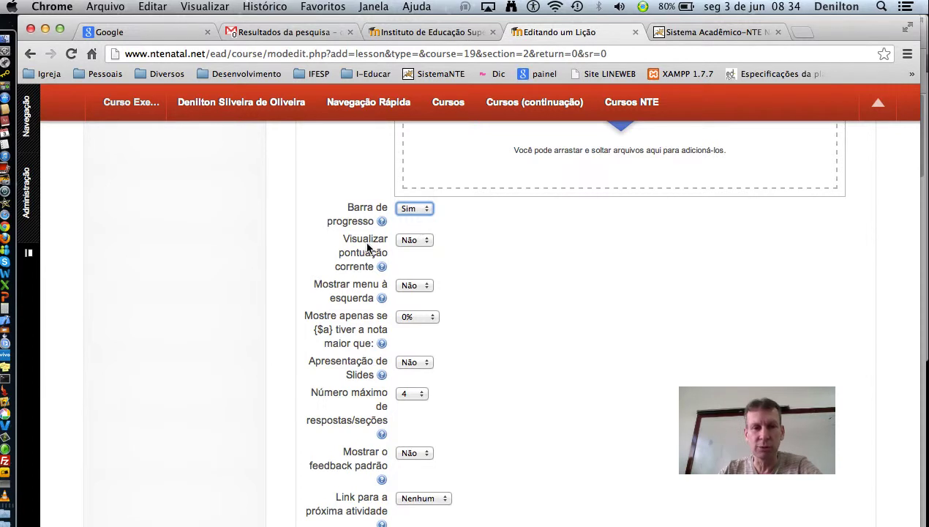
pyautogui.click(424, 241)
pyautogui.click(414, 251)
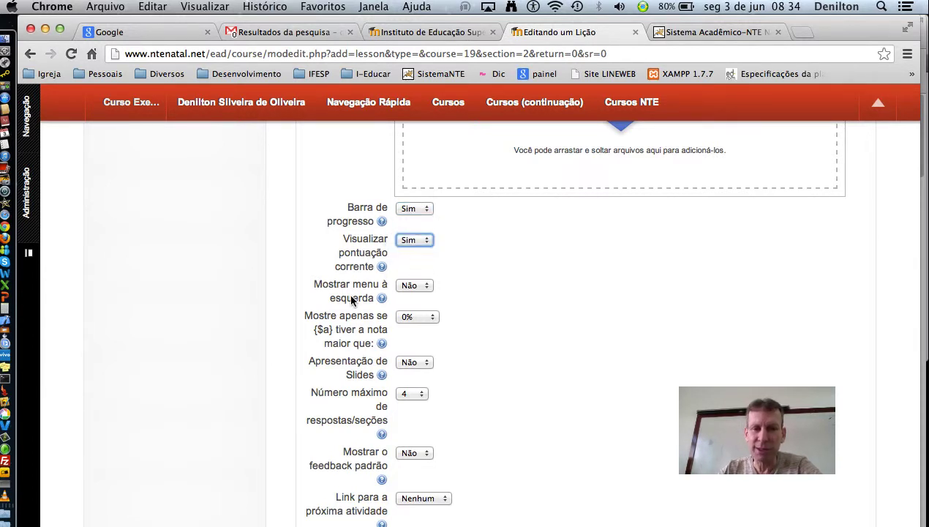
pyautogui.click(428, 288)
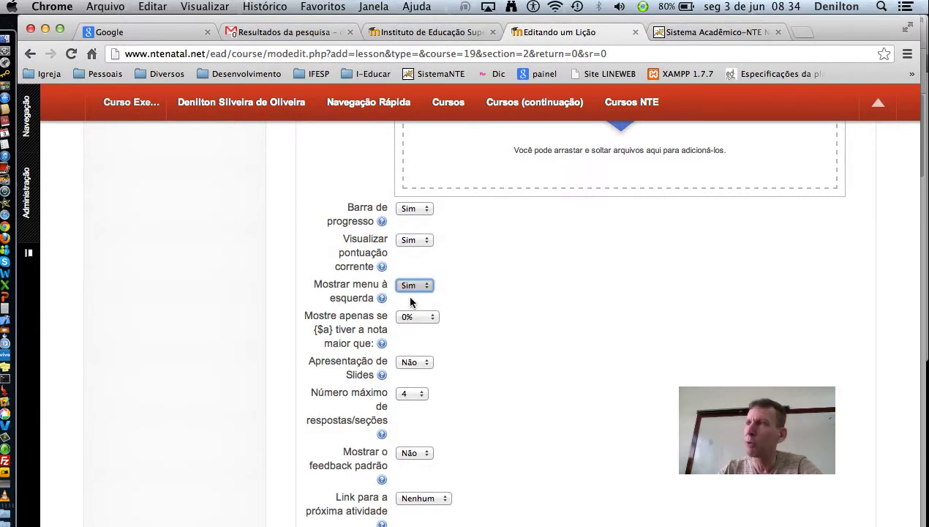
# Step: Set Número máximo de respostas/seções to 4, Mostrar o feedback padrão to Sim and Link para a próxima atividade to Nenhum
pyautogui.scroll(-5, 474, 288)
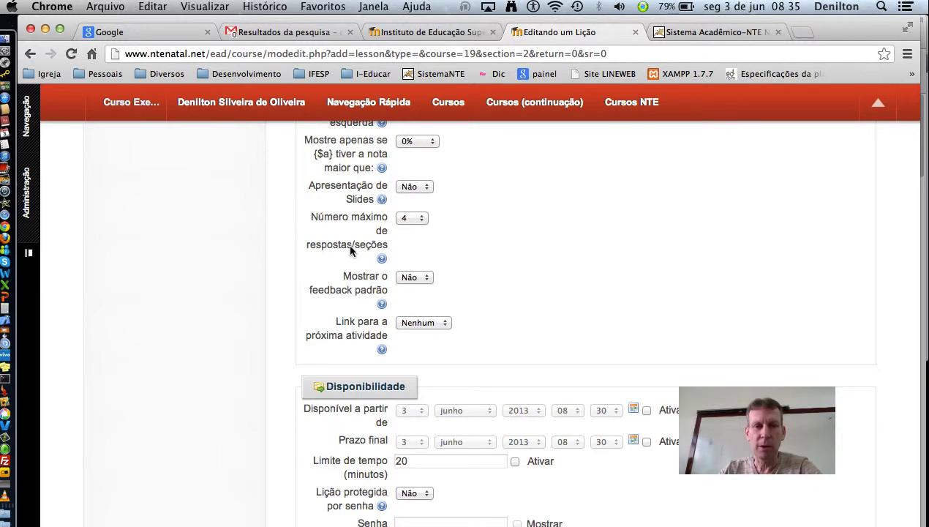
pyautogui.click(423, 219)
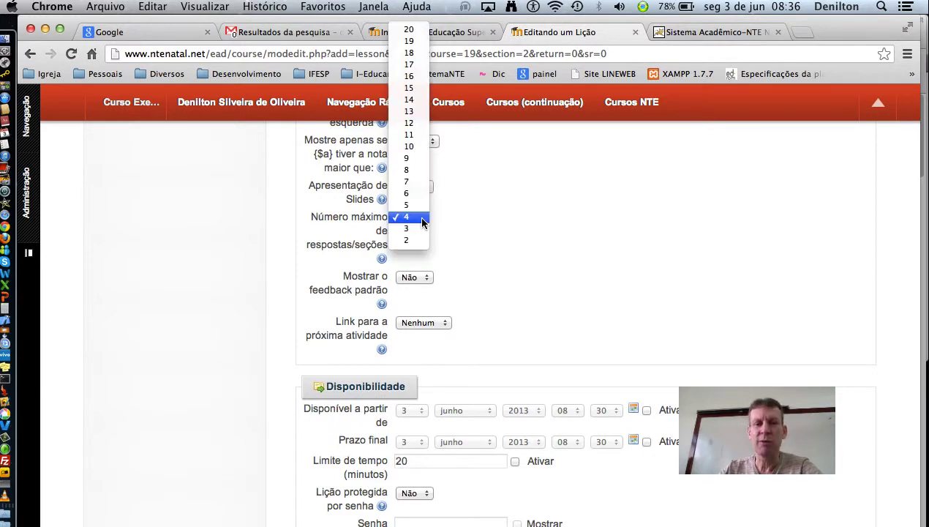
pyautogui.click(470, 218)
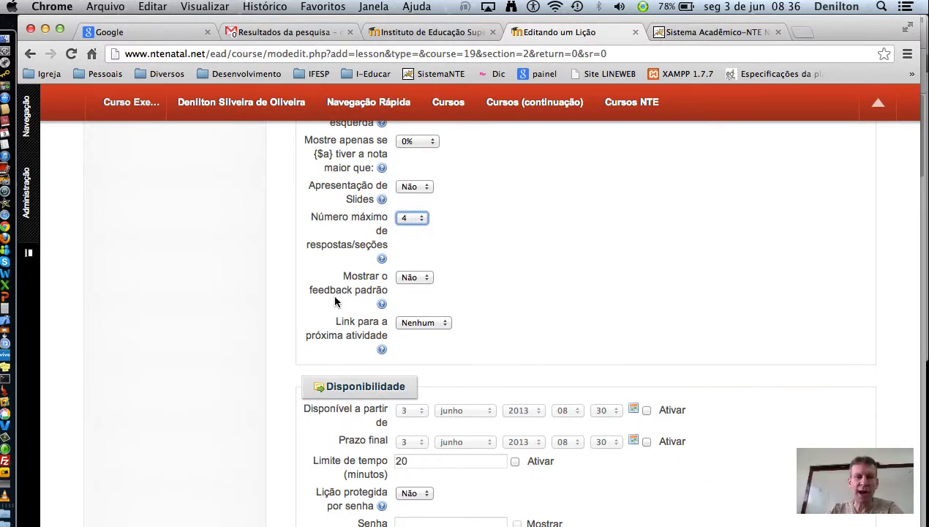
pyautogui.click(426, 278)
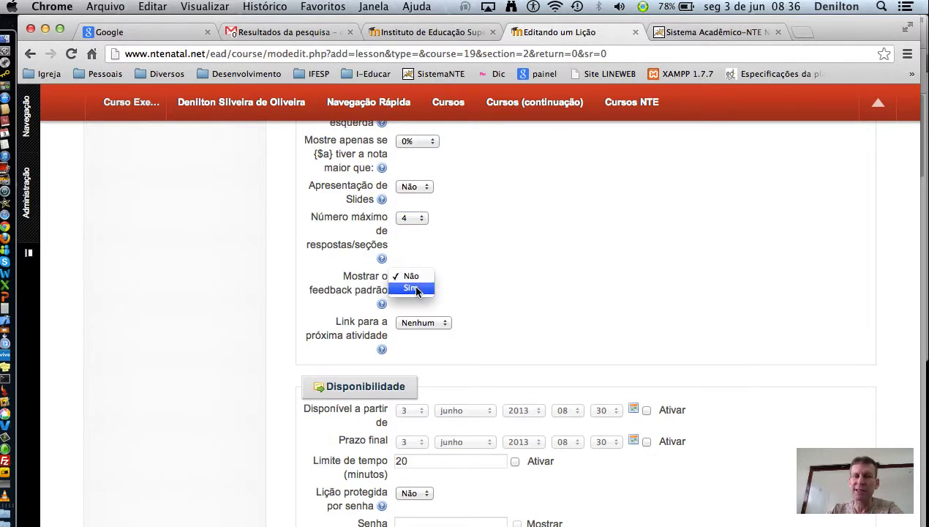
pyautogui.click(414, 288)
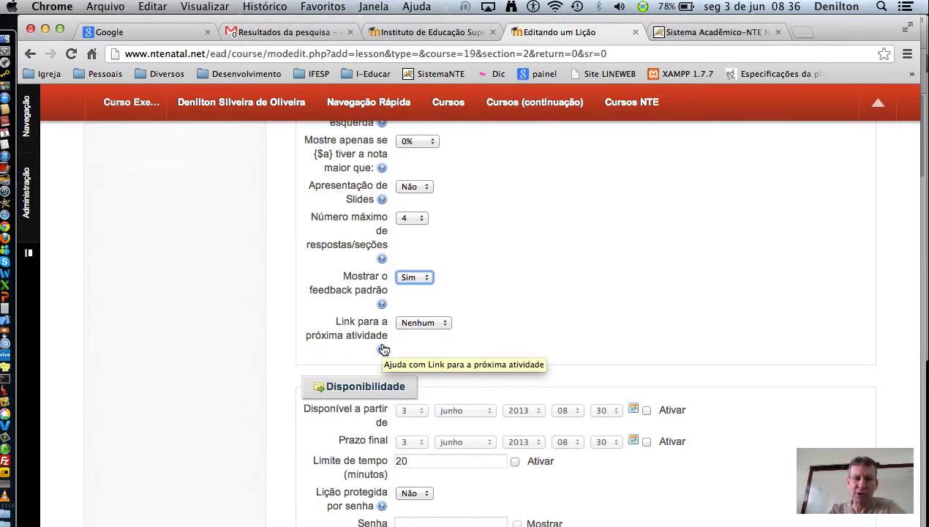
pyautogui.click(445, 323)
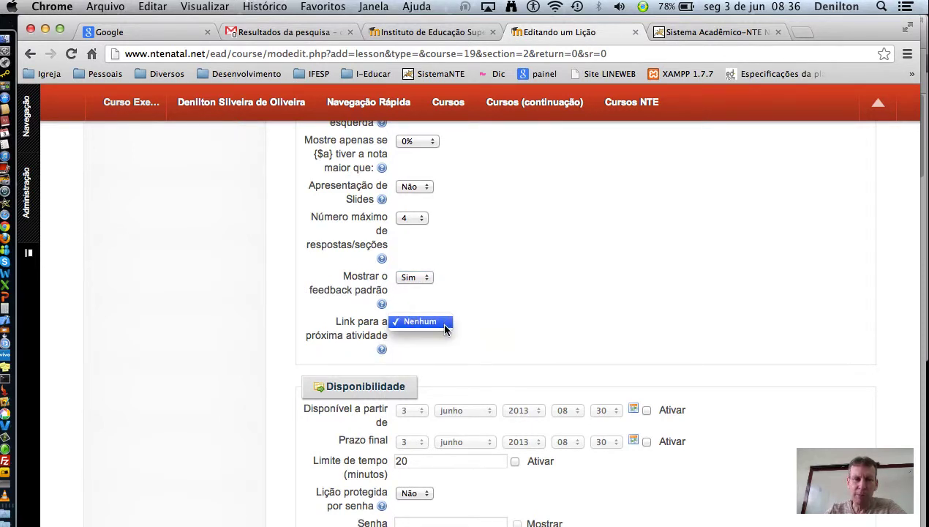
pyautogui.click(442, 321)
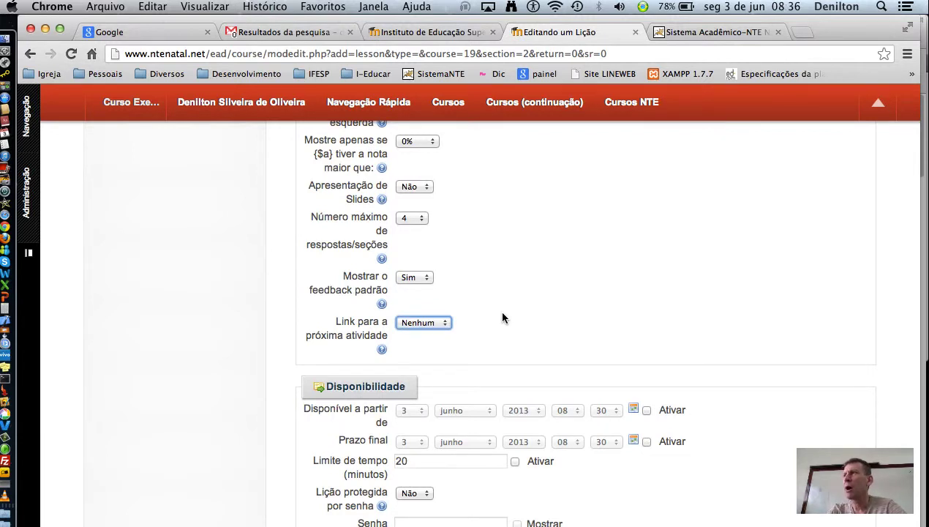
pyautogui.scroll(-5, 340, 330)
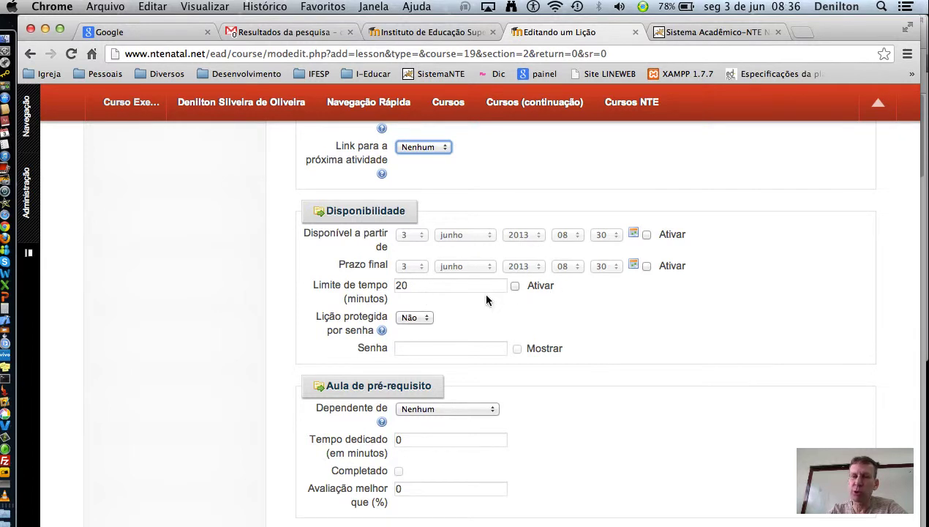
pyautogui.click(647, 235)
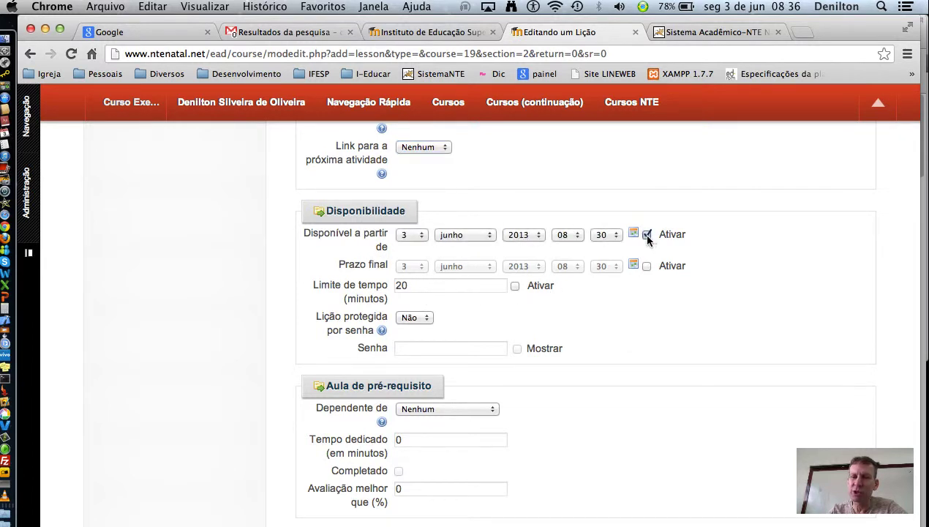
pyautogui.click(646, 268)
pyautogui.click(647, 268)
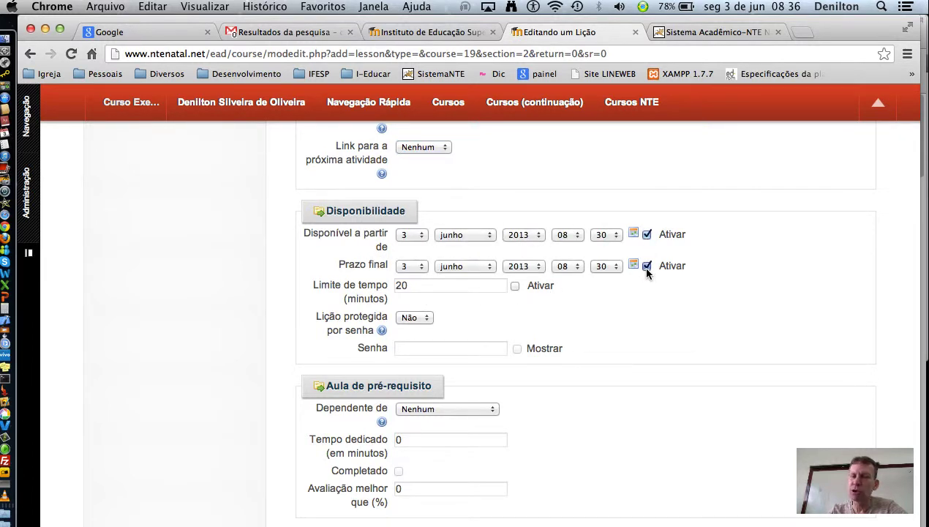
pyautogui.click(647, 235)
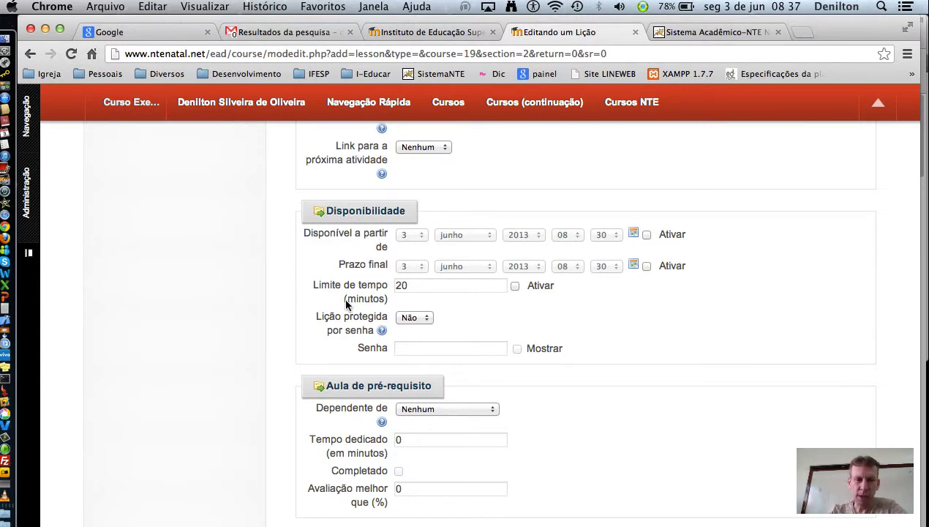
pyautogui.click(515, 287)
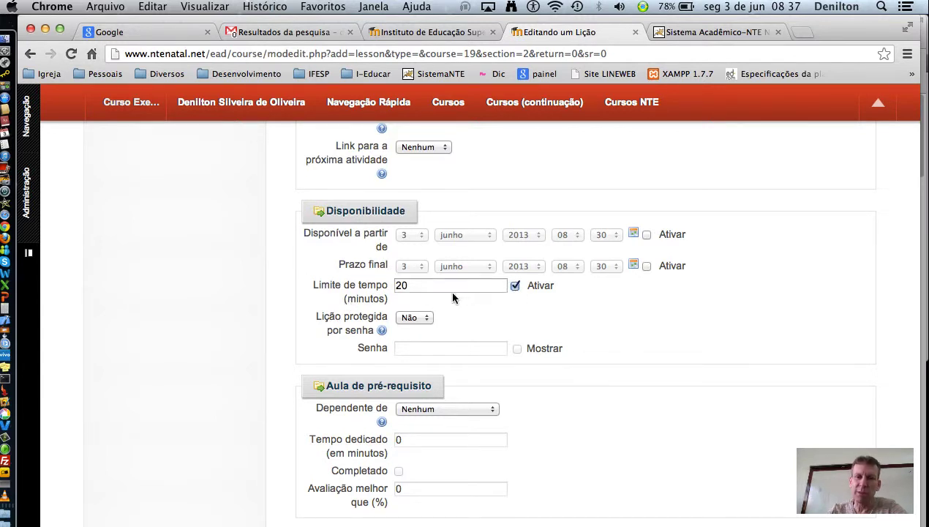
pyautogui.moveTo(436, 286); pyautogui.dragTo(367, 277)
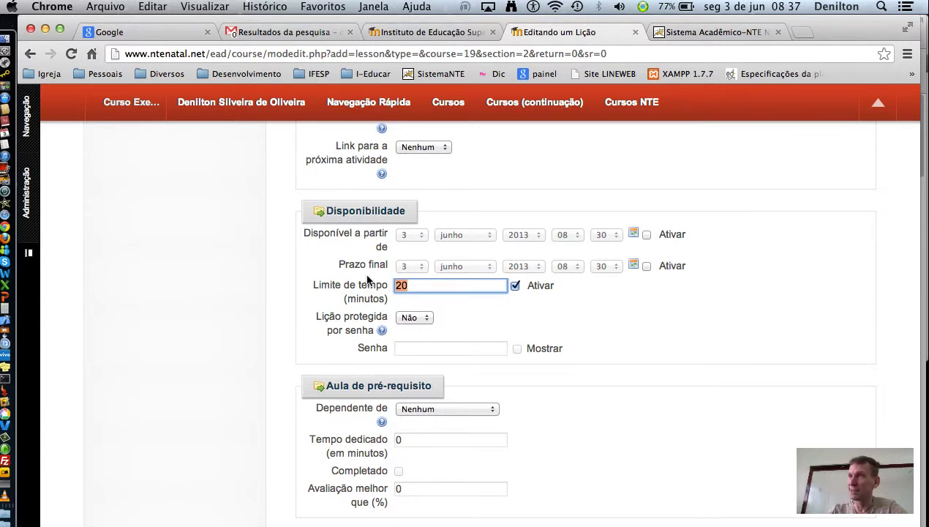
pyautogui.click(515, 287)
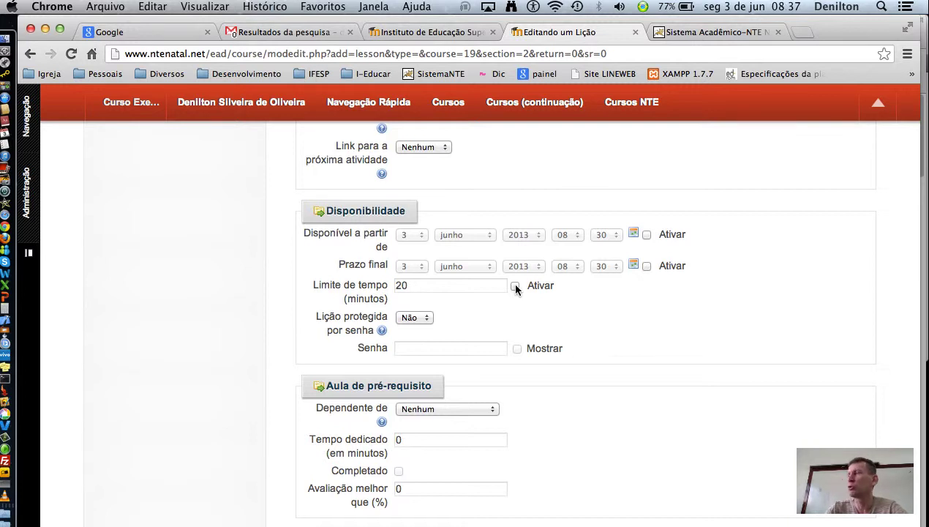
pyautogui.click(515, 286)
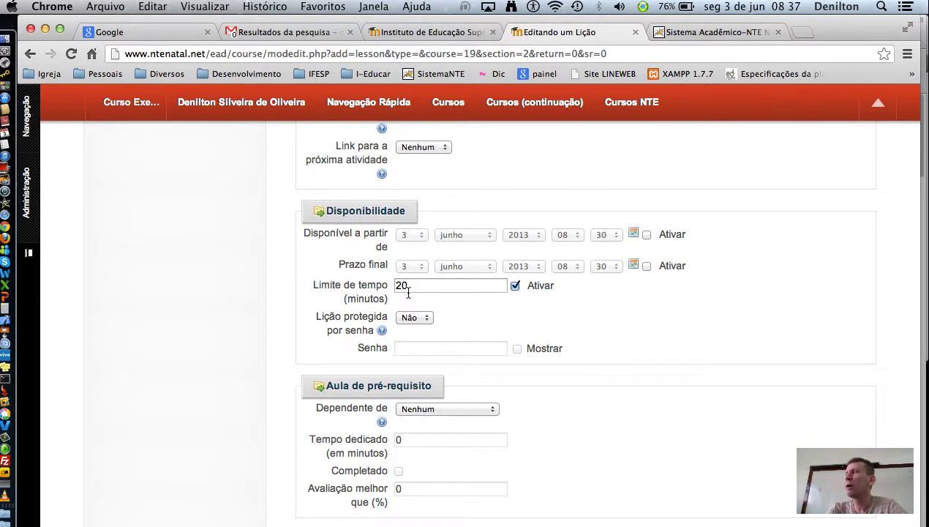
pyautogui.click(516, 286)
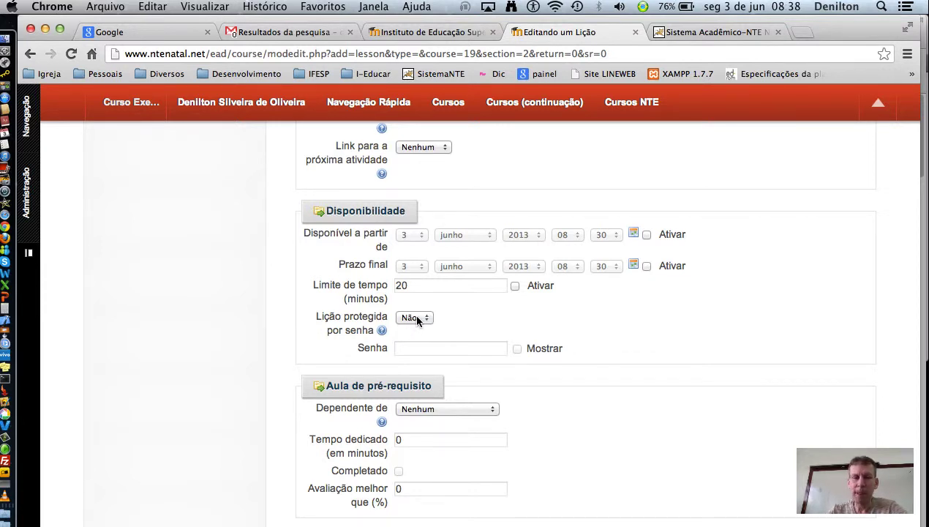
# Step: Make the lesson dependent on "Lição – O que é EaD?" and go over the Tempo dedicado and Avaliação melhor que fields
pyautogui.scroll(-5, 512, 327)
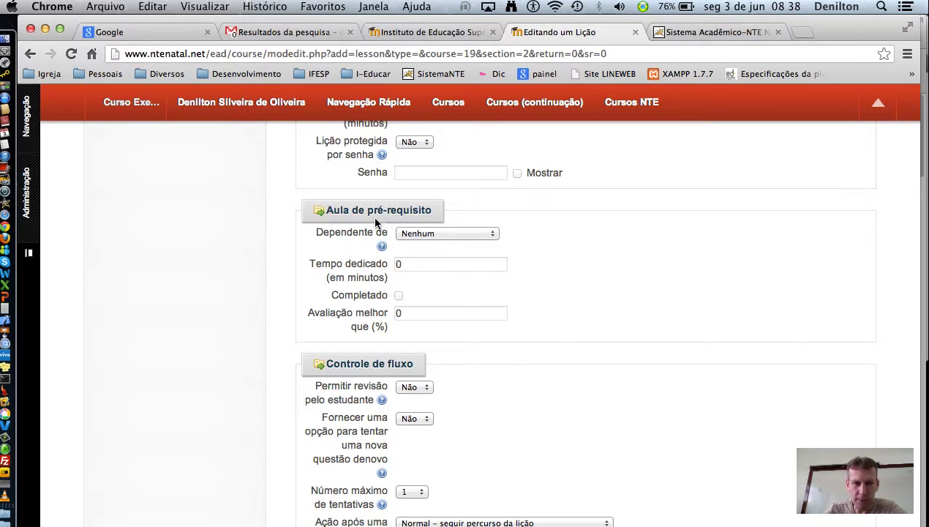
pyautogui.click(489, 234)
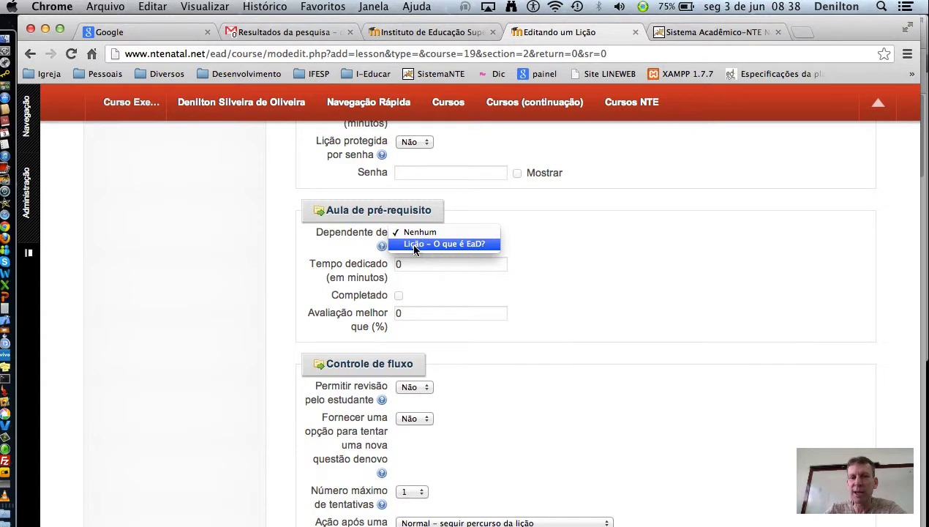
pyautogui.click(570, 234)
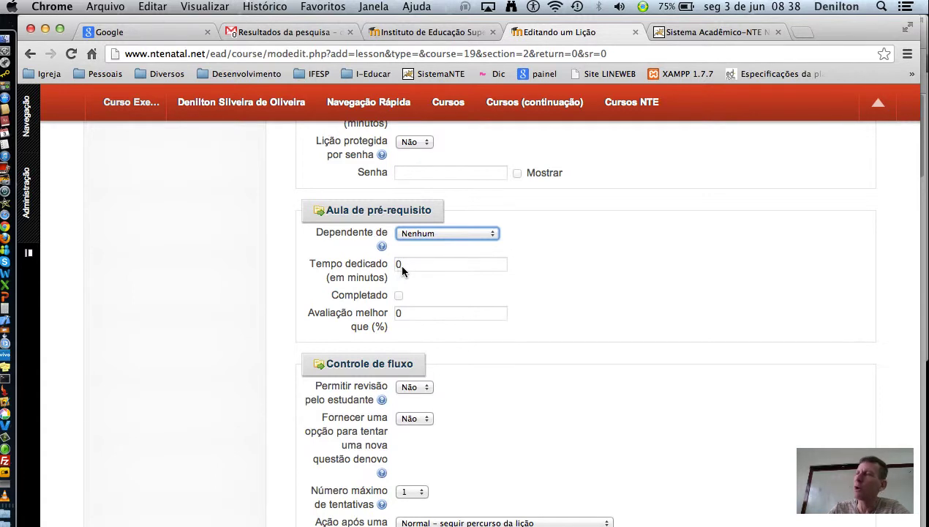
pyautogui.click(418, 234)
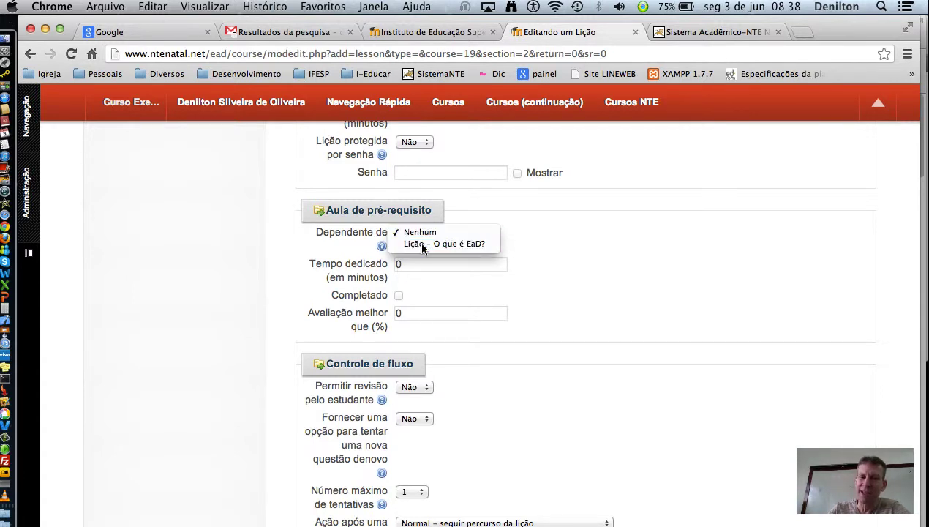
pyautogui.click(421, 246)
pyautogui.doubleClick(401, 265)
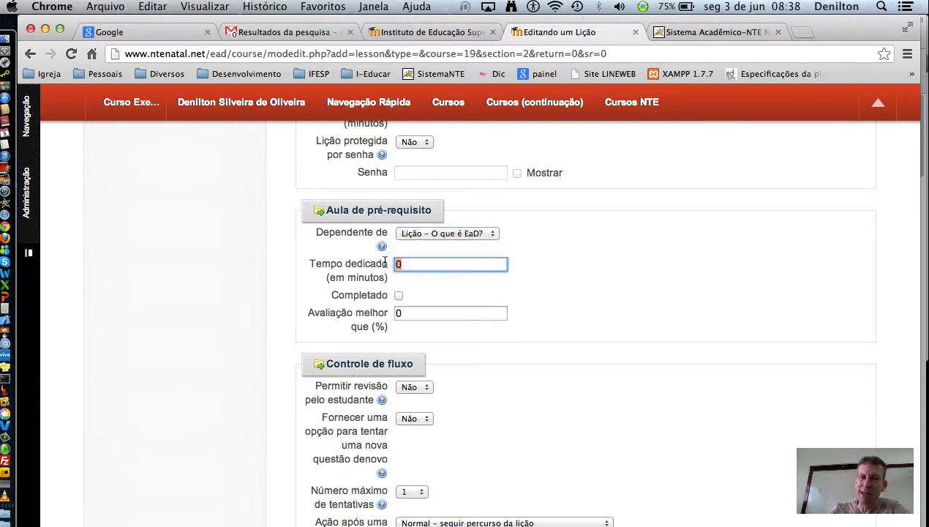
pyautogui.doubleClick(400, 315)
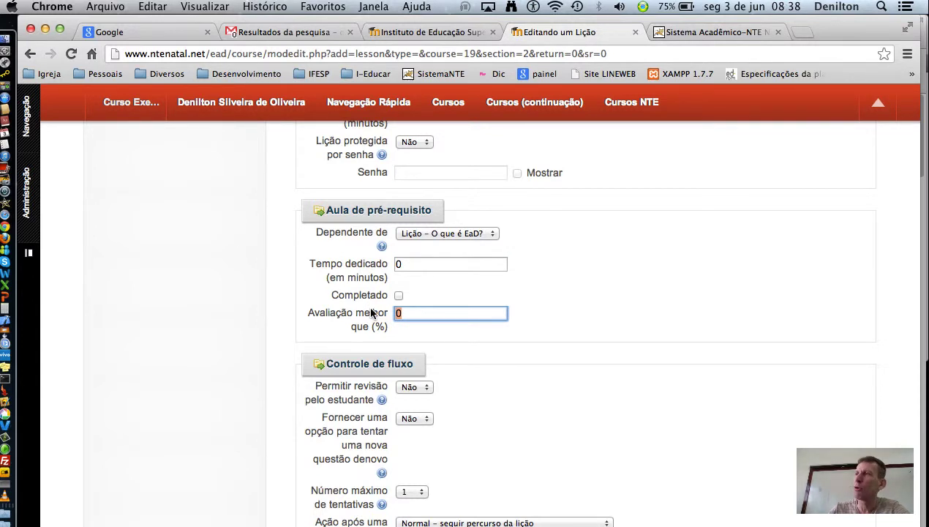
pyautogui.doubleClick(401, 263)
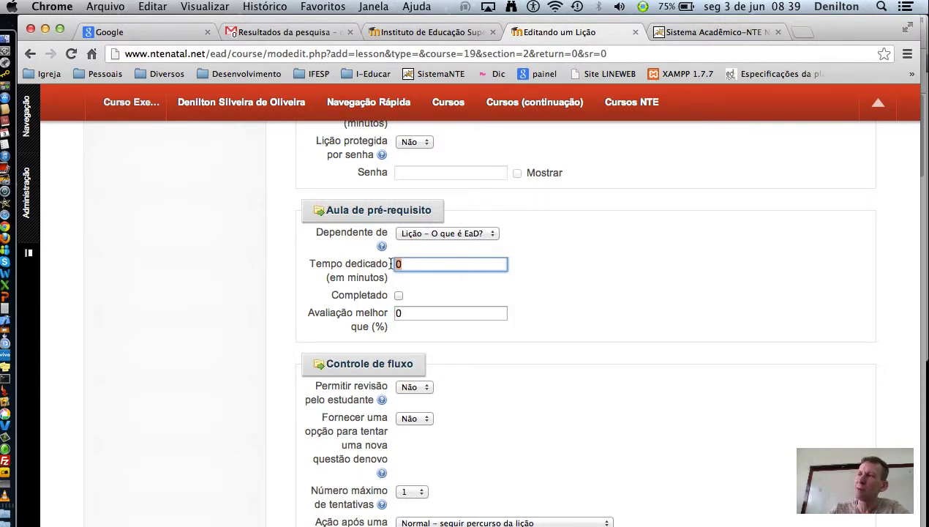
pyautogui.doubleClick(397, 313)
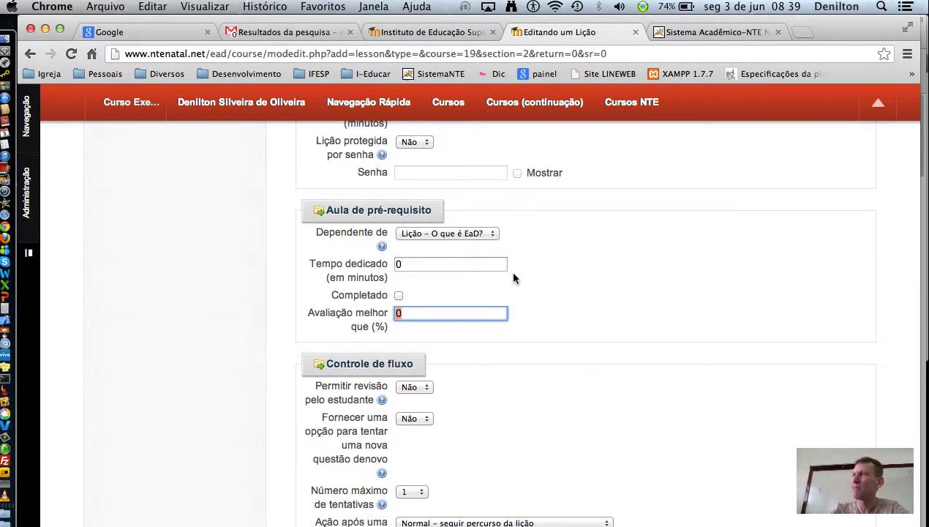
# Step: Set Dependente de back to Nenhum in the Aula de pré-requisito settings
pyautogui.click(451, 234)
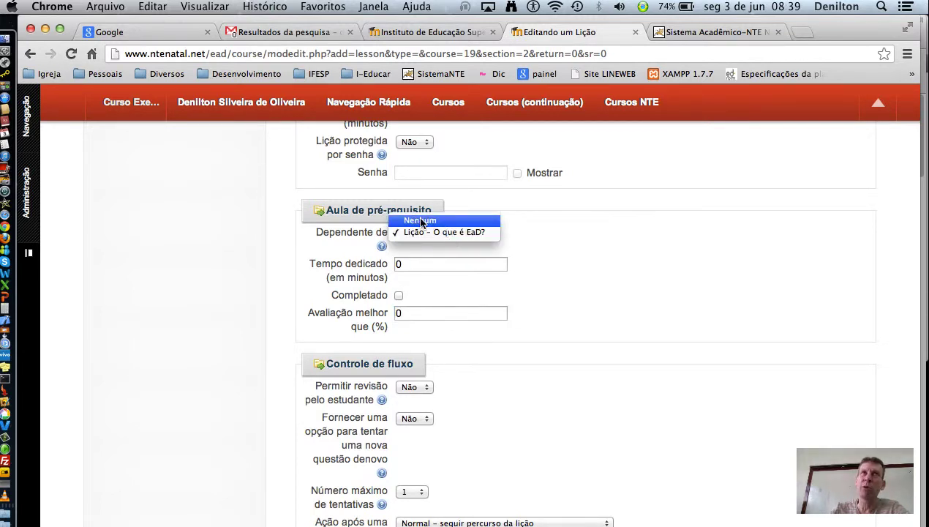
pyautogui.click(421, 221)
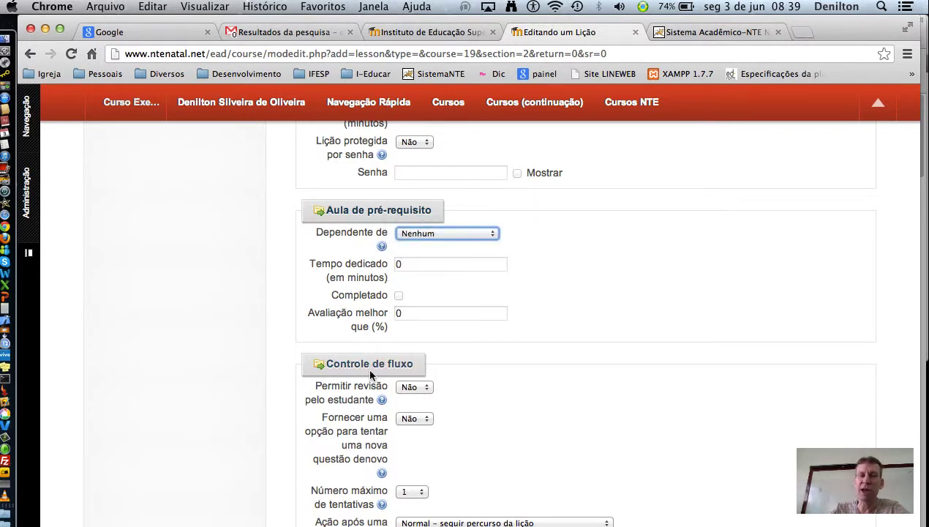
pyautogui.press('Tab')
pyautogui.press('Tab')
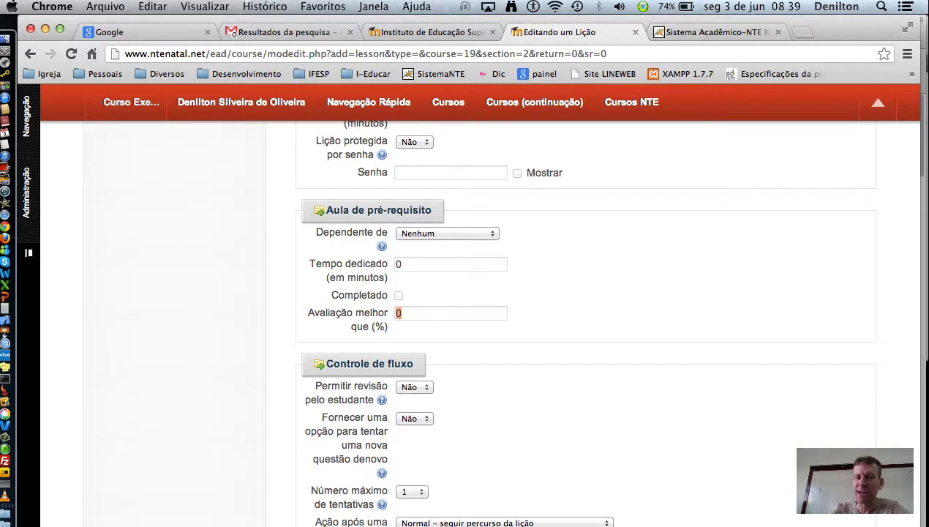
pyautogui.click(444, 325)
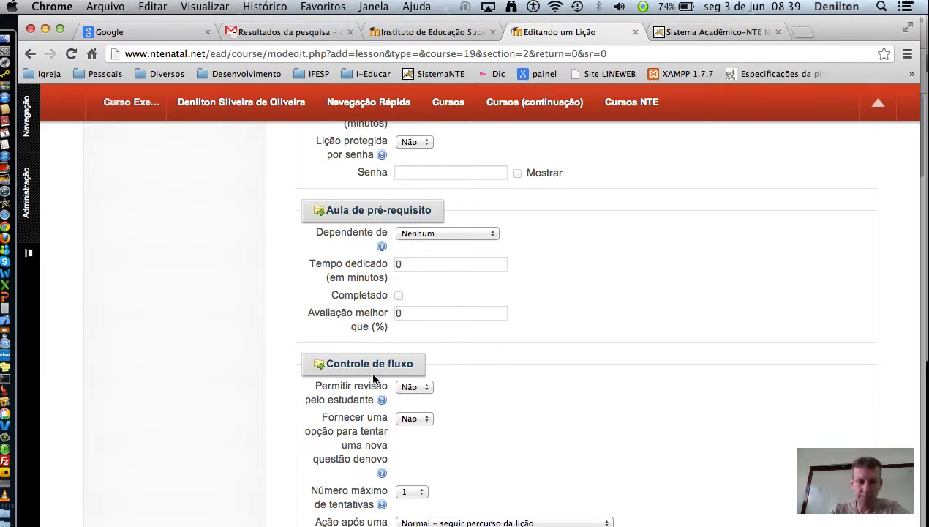
# Step: Read the help for Permitir revisão pelo estudante and set Número máximo de tentativas to 2
pyautogui.scroll(-3, 458, 348)
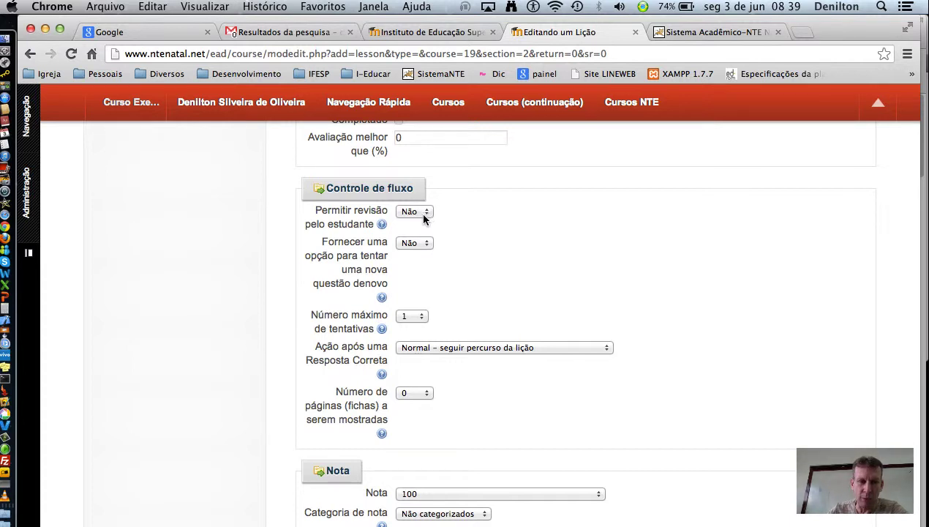
pyautogui.click(381, 225)
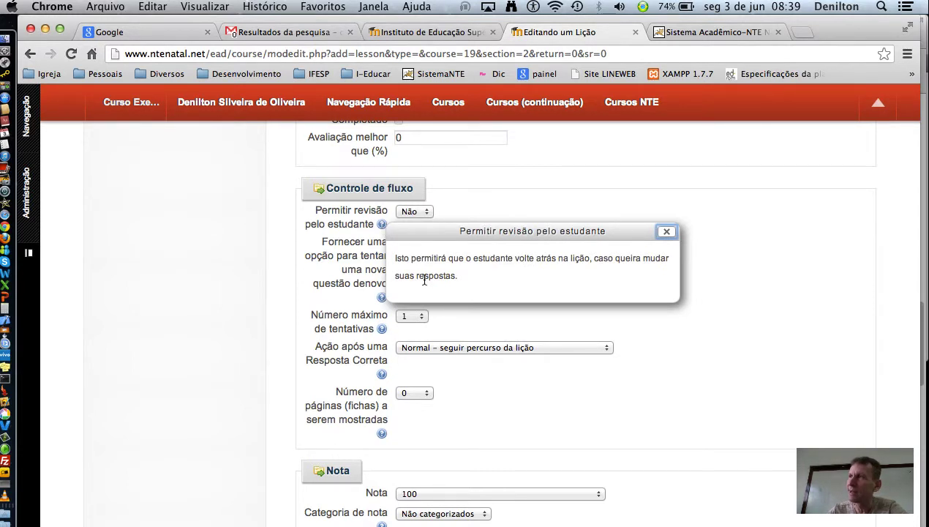
pyautogui.click(669, 232)
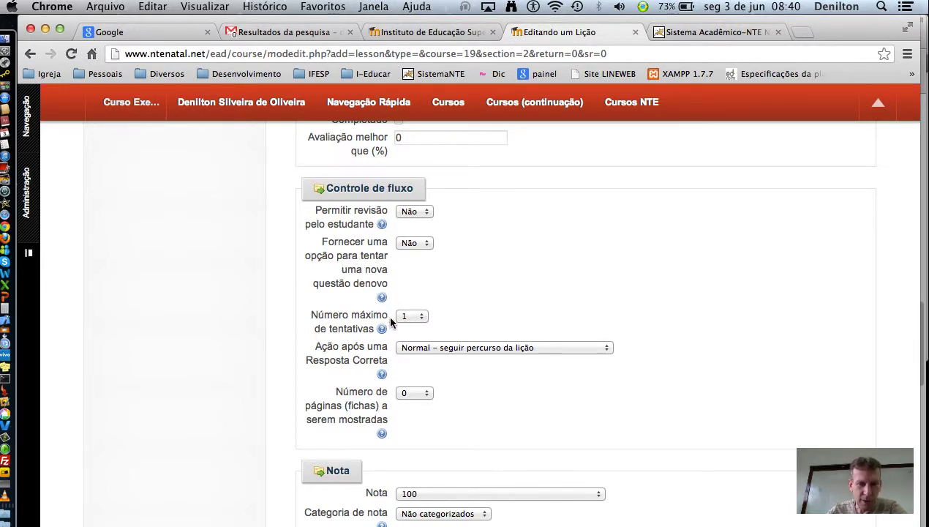
pyautogui.click(414, 318)
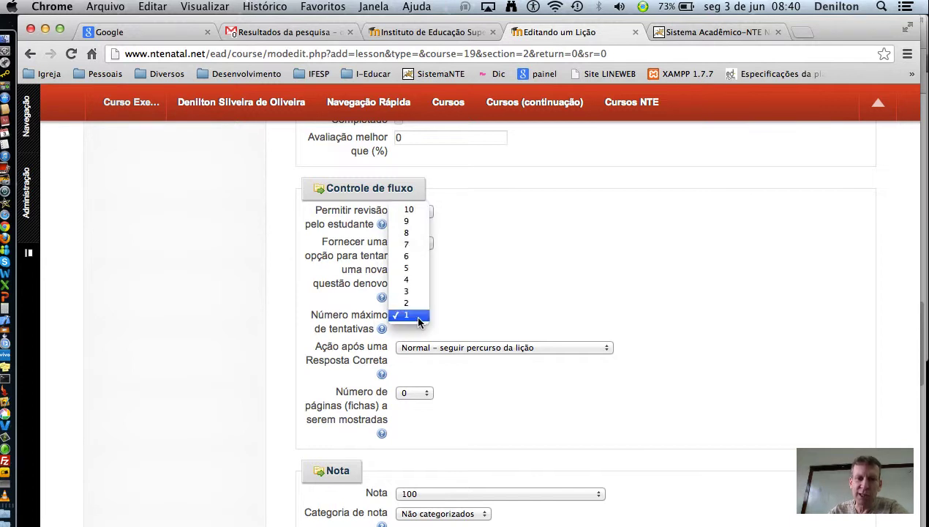
pyautogui.click(417, 311)
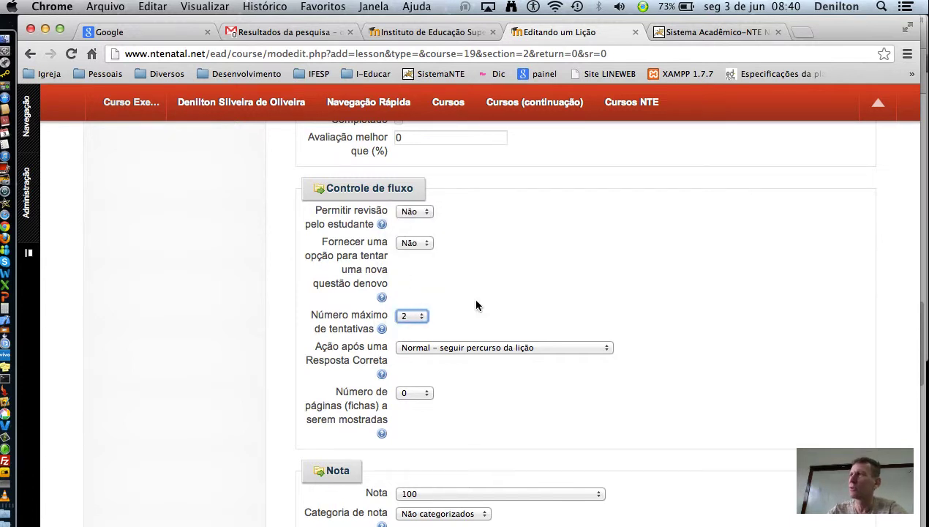
# Step: Review the Ação após uma Resposta Correta options and the help and choices for Número de páginas (fichas) a serem mostradas
pyautogui.scroll(-5, 530, 301)
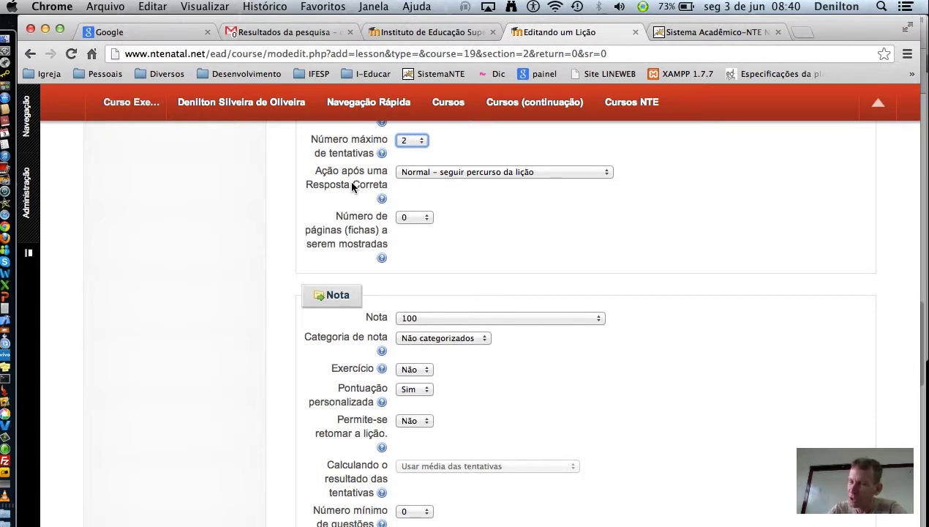
pyautogui.click(499, 173)
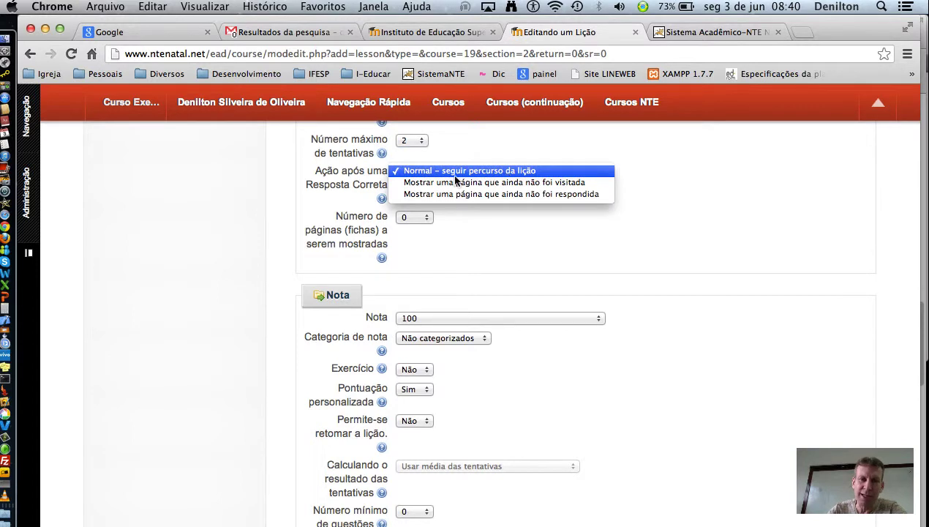
pyautogui.click(348, 197)
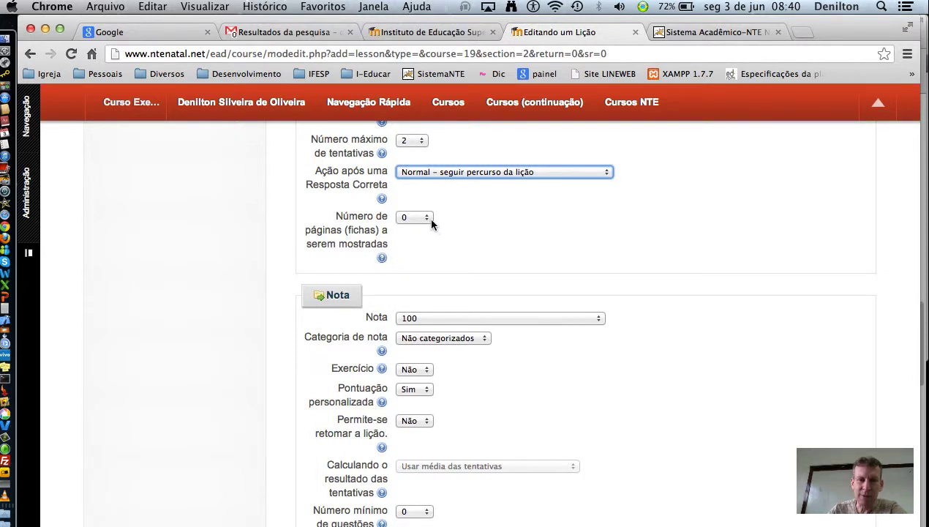
pyautogui.click(381, 258)
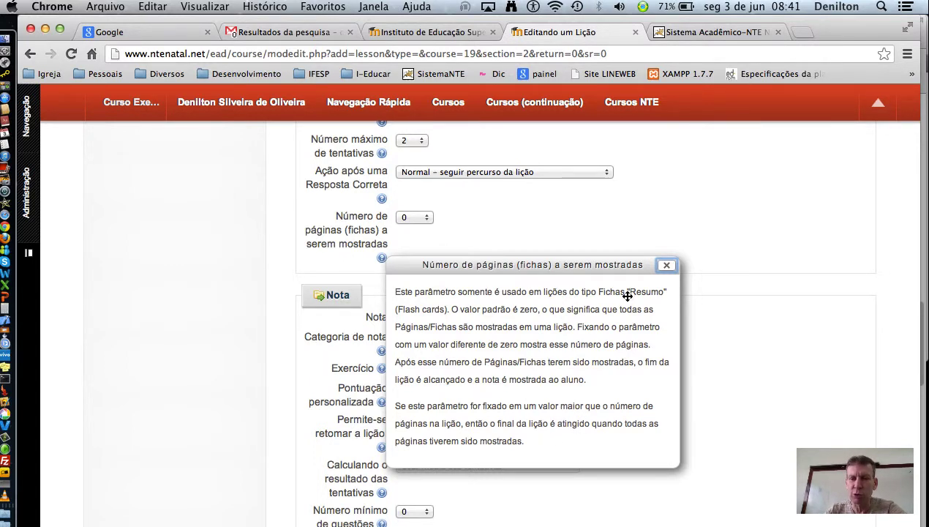
pyautogui.click(666, 267)
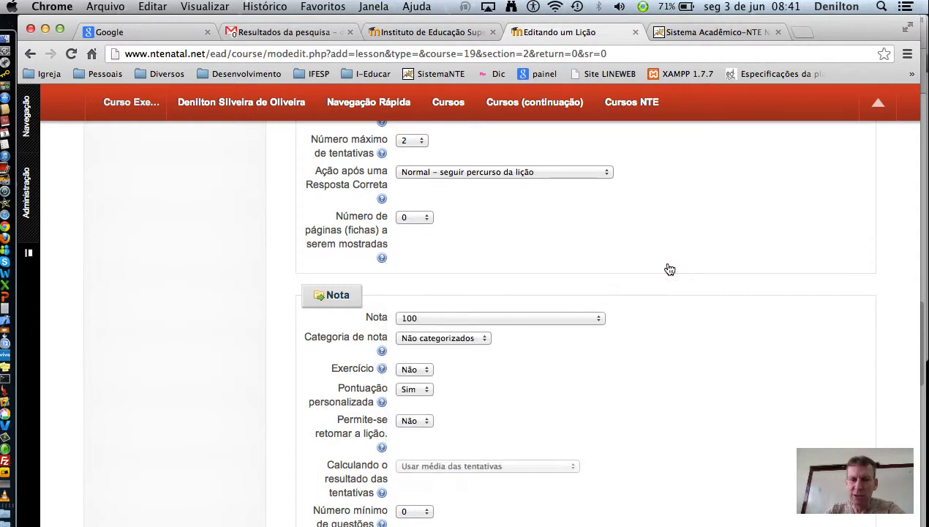
pyautogui.click(425, 219)
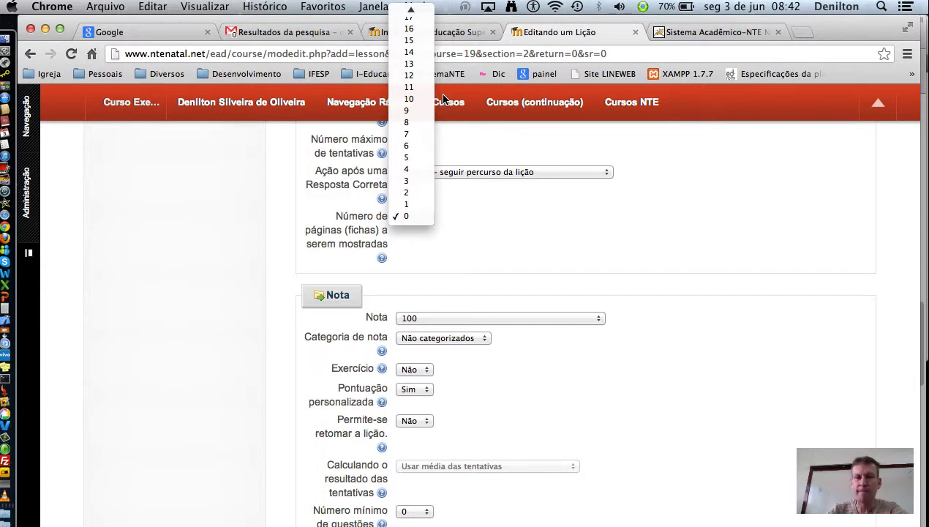
pyautogui.click(433, 221)
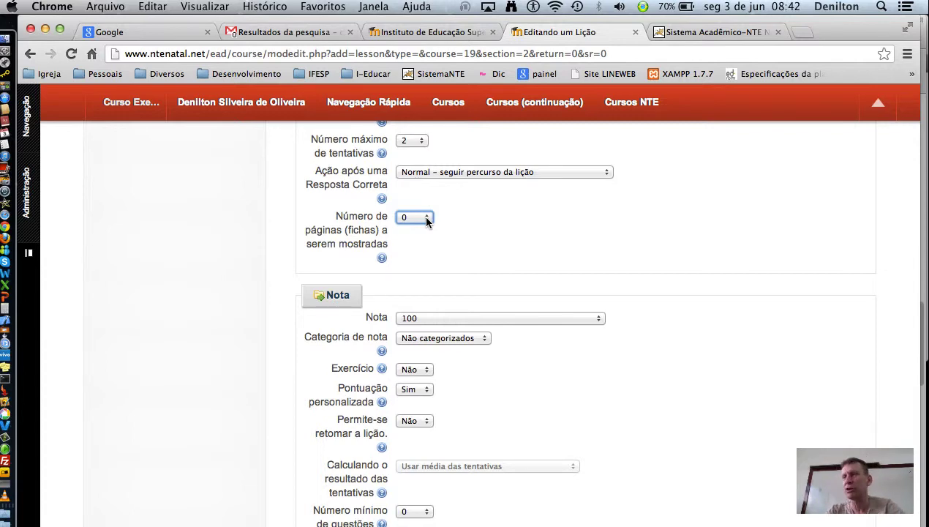
# Step: Set the lesson's Nota to 10 and keep Exercício at Não
pyautogui.scroll(-5, 454, 234)
pyautogui.scroll(4, 432, 245)
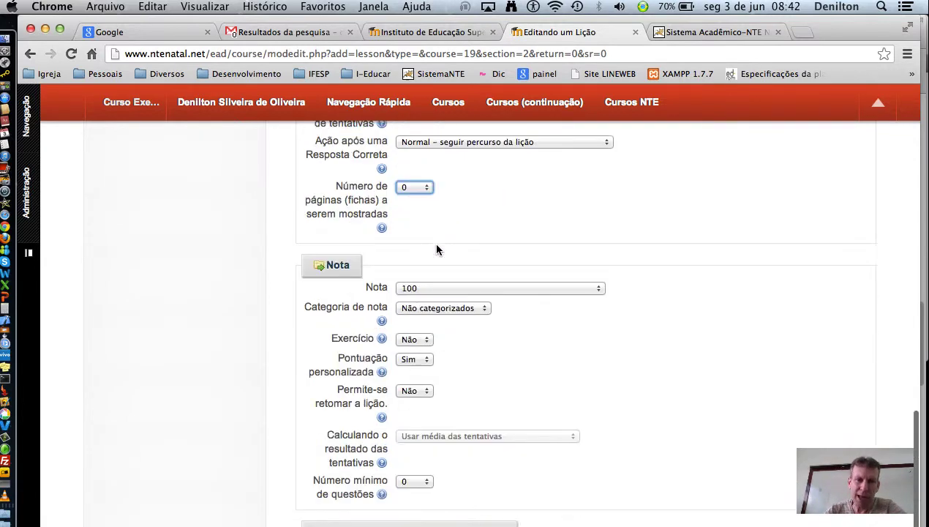
pyautogui.click(523, 287)
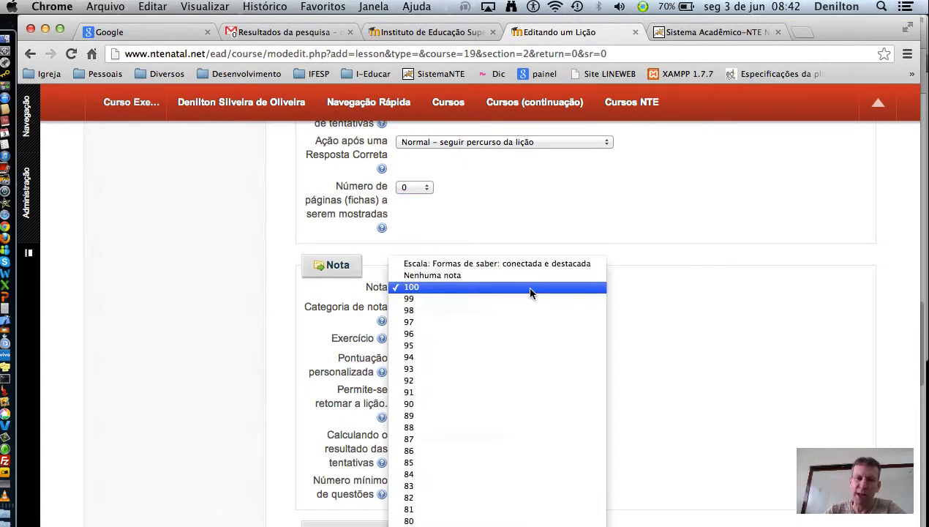
pyautogui.scroll(-10, 473, 366)
pyautogui.scroll(-3, 474, 373)
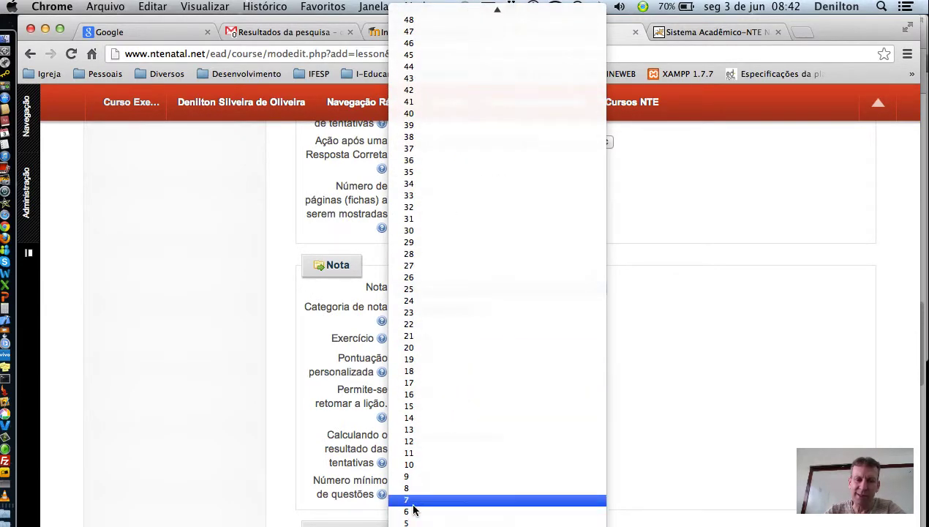
pyautogui.click(433, 466)
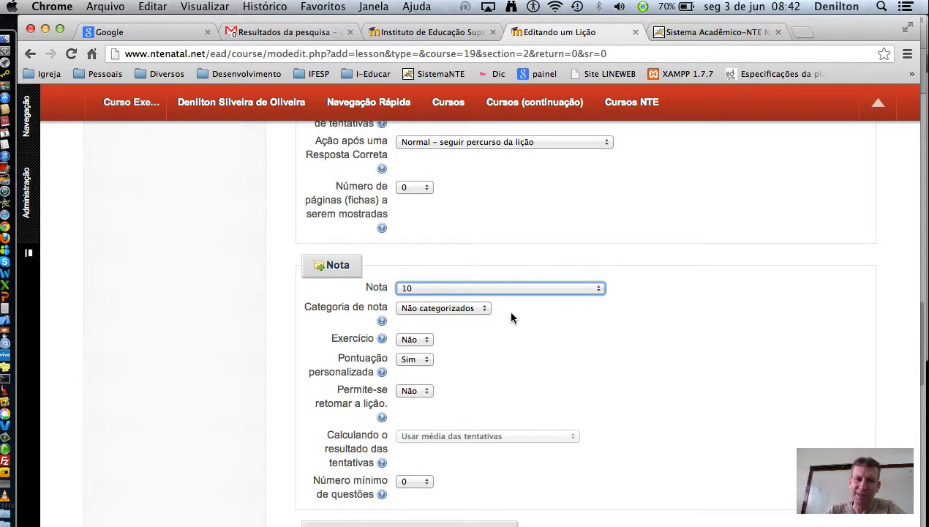
pyautogui.scroll(-3, 564, 327)
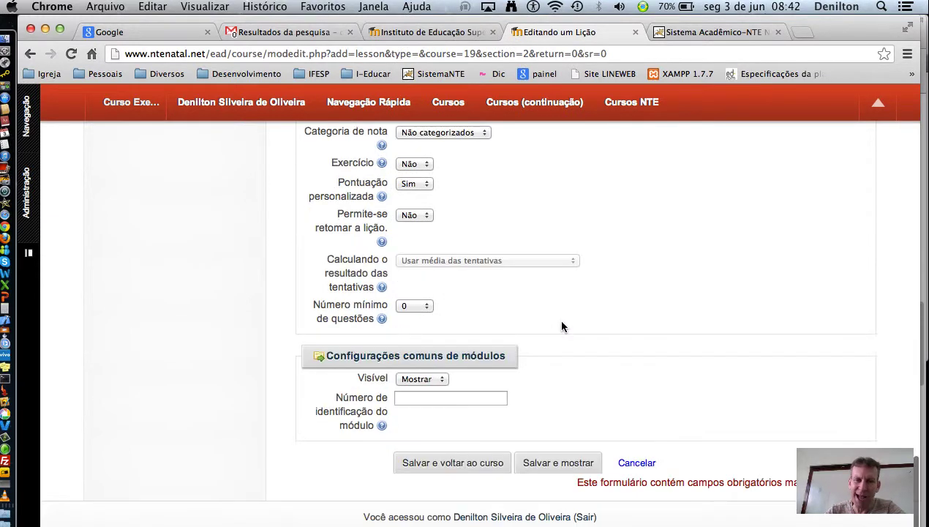
pyautogui.click(420, 166)
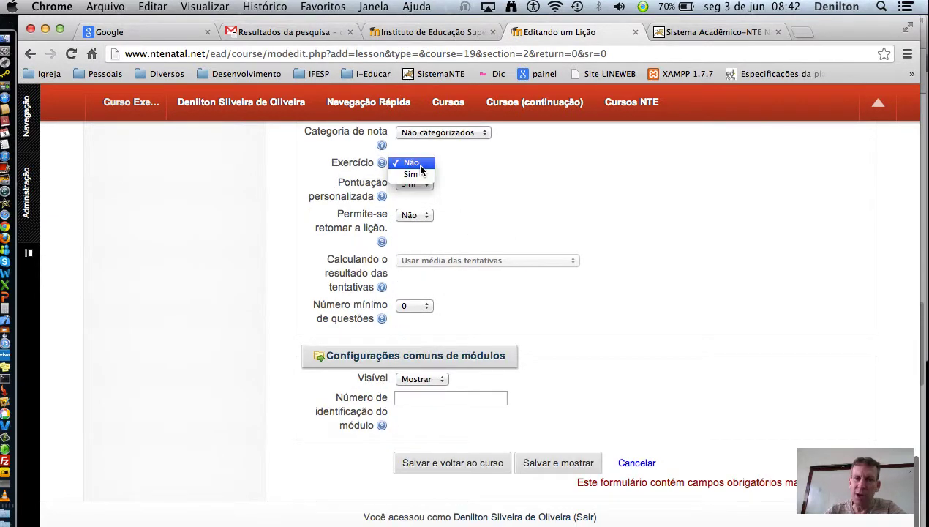
pyautogui.click(420, 166)
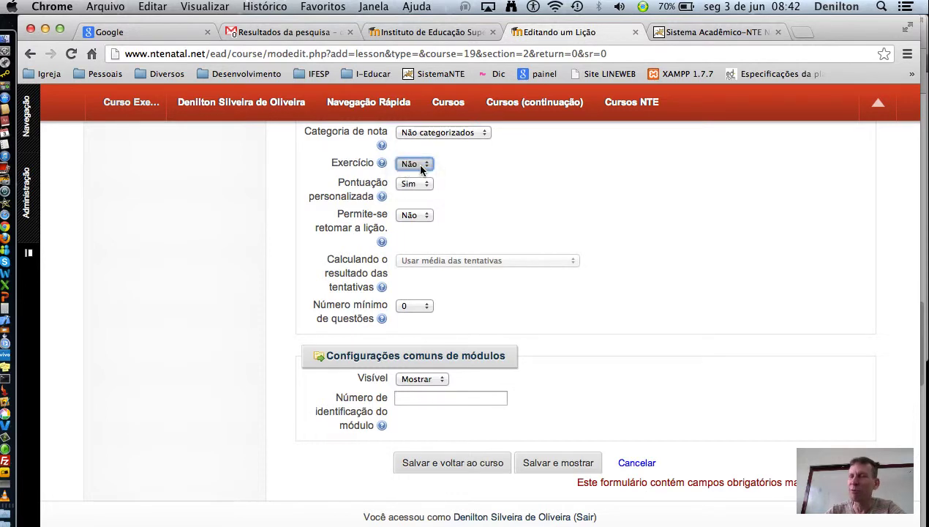
# Step: Consult the existing lesson's settings in Firefox, and set Permite-se retomar a lição to Sim for the new lesson in Chrome
pyautogui.click(495, 171)
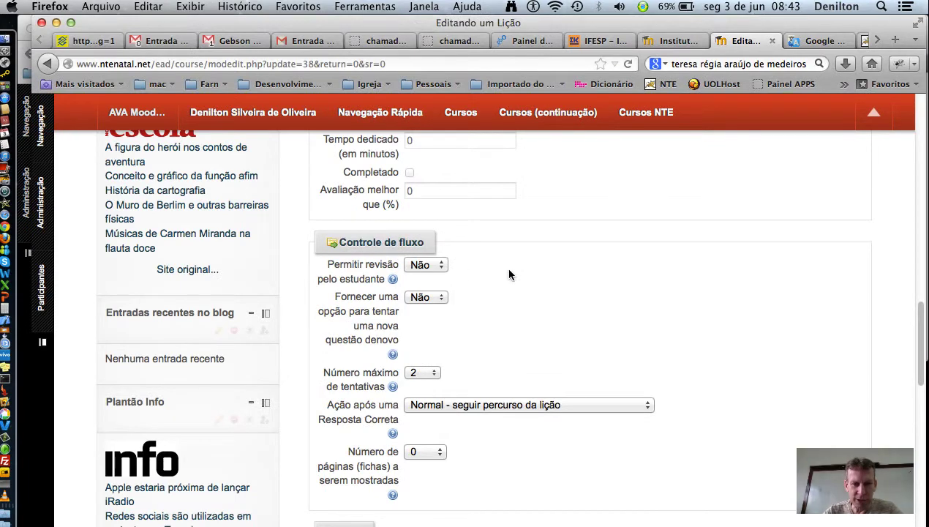
pyautogui.scroll(-4, 505, 266)
pyautogui.scroll(-5, 510, 274)
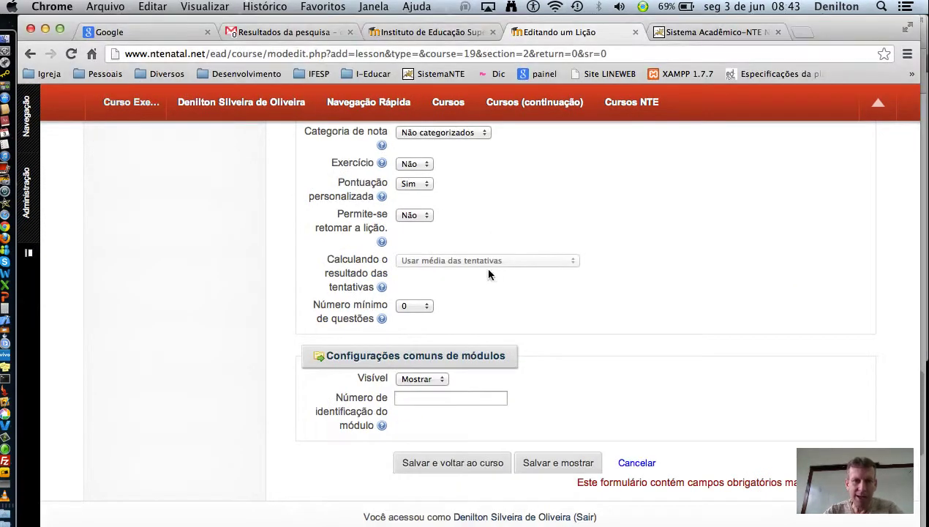
pyautogui.click(421, 215)
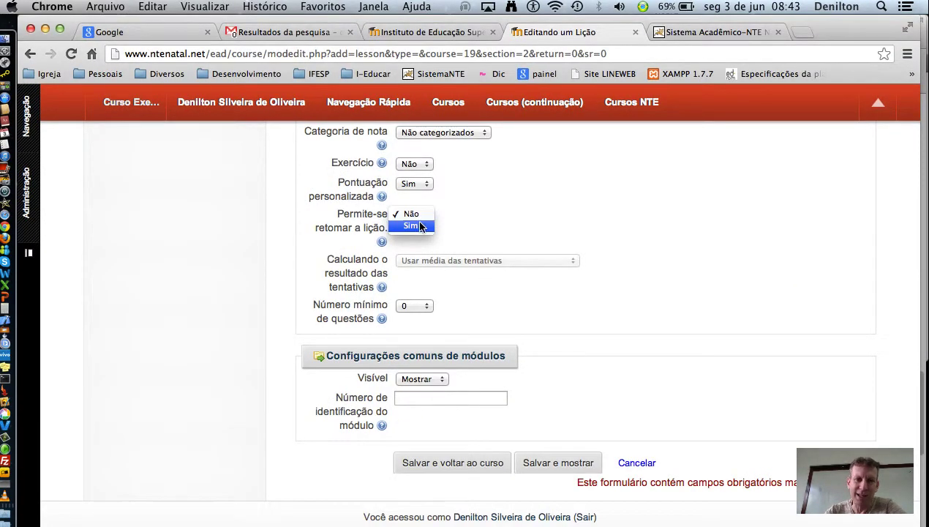
pyautogui.click(415, 228)
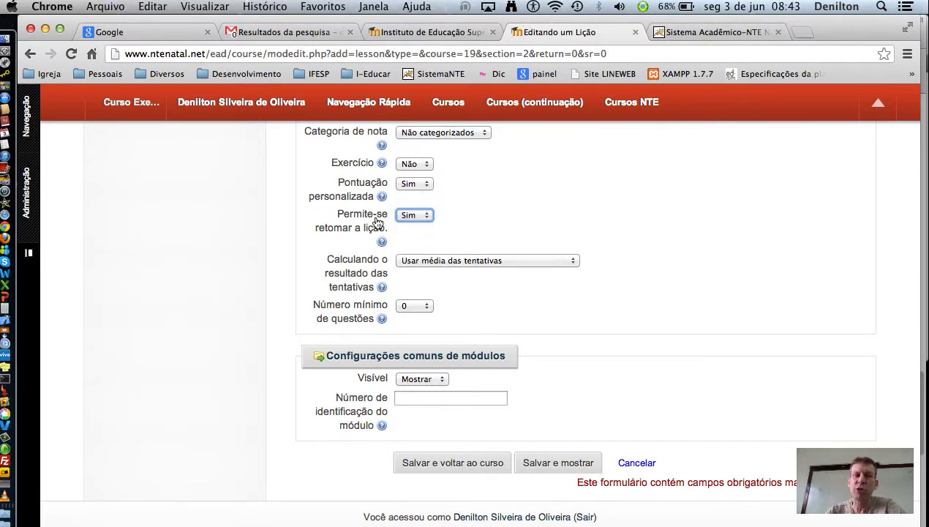
# Step: Look back over the lesson's Disponibilidade and Controle de fluxo settings, including Número máximo de tentativas
pyautogui.click(531, 237)
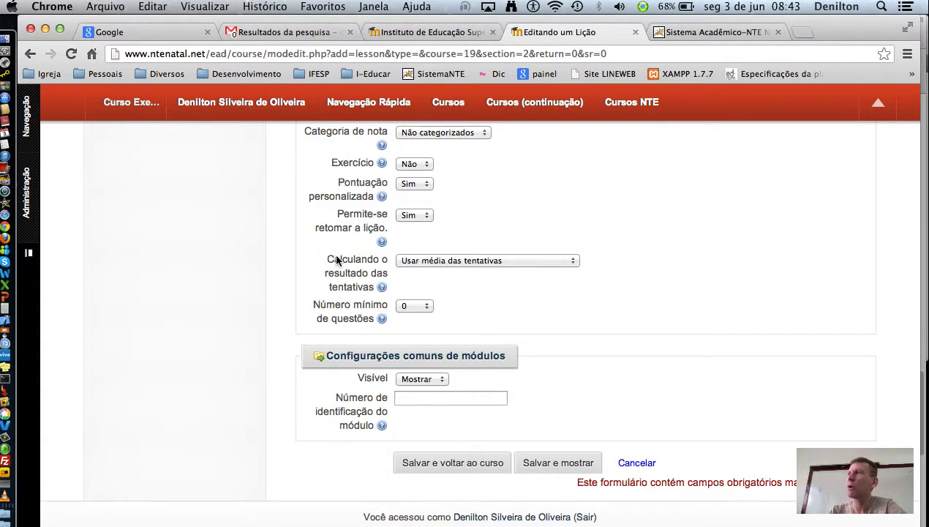
pyautogui.scroll(10, 411, 278)
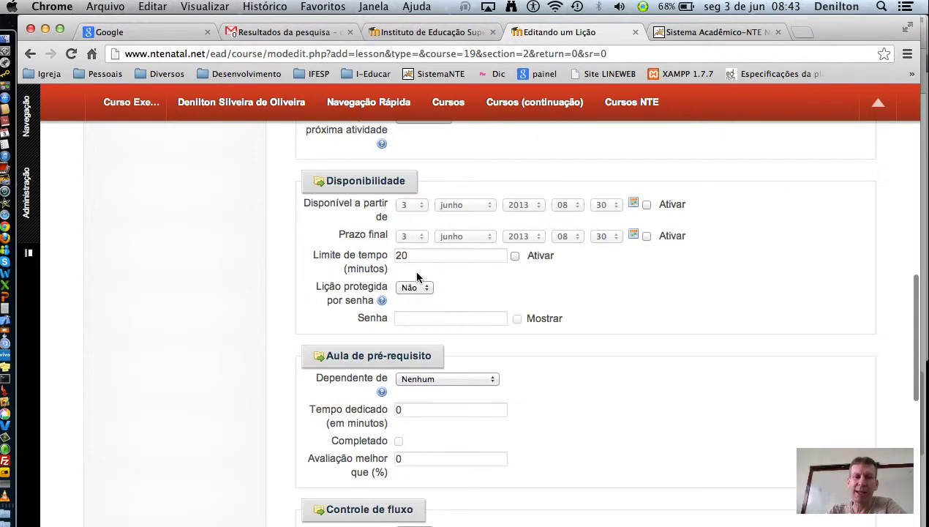
pyautogui.scroll(5, 417, 277)
pyautogui.scroll(-4, 418, 276)
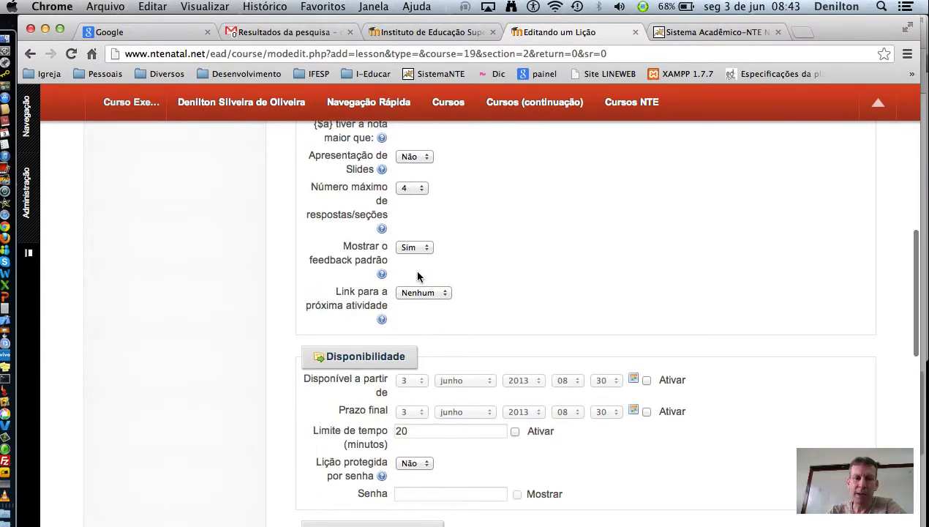
pyautogui.scroll(-5, 421, 271)
pyautogui.scroll(-3, 421, 269)
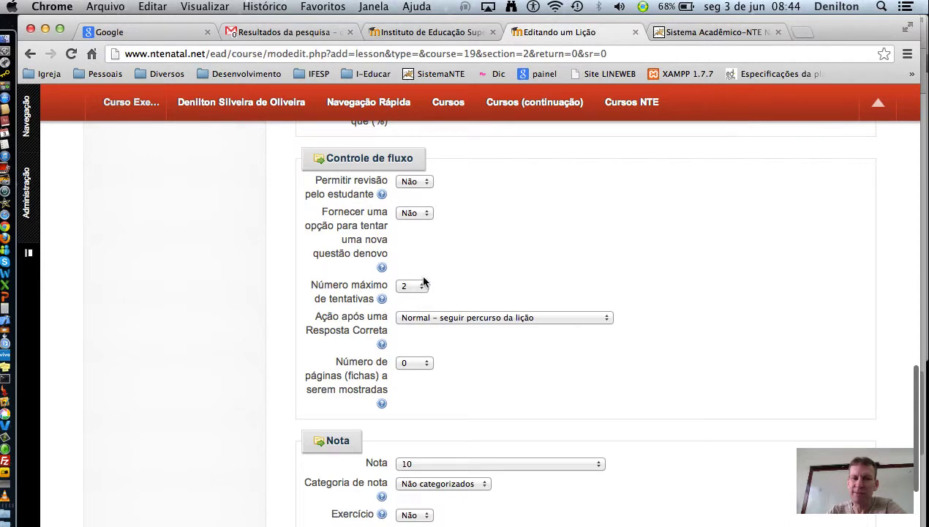
pyautogui.scroll(-5, 565, 294)
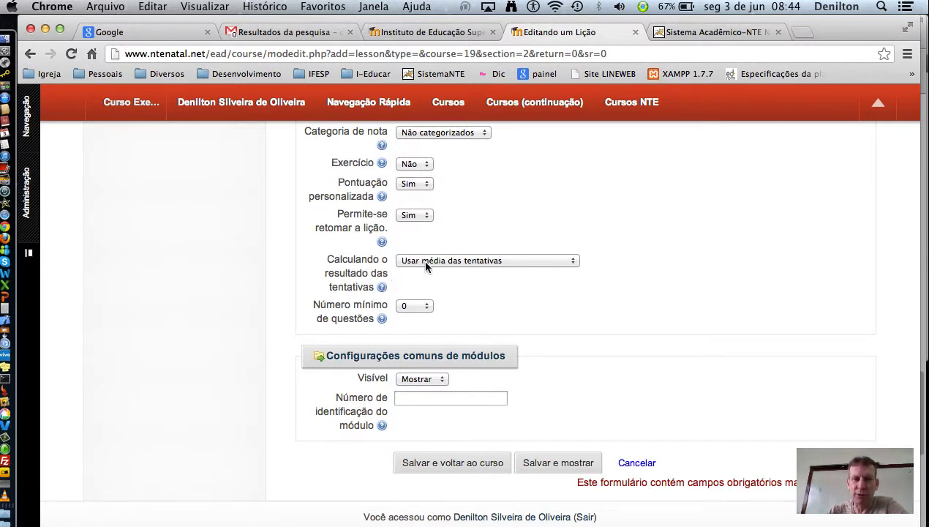
# Step: Review the Calculando o resultado das tentativas options, keeping Usar média das tentativas, and read the help for Número mínimo de questões
pyautogui.click(503, 263)
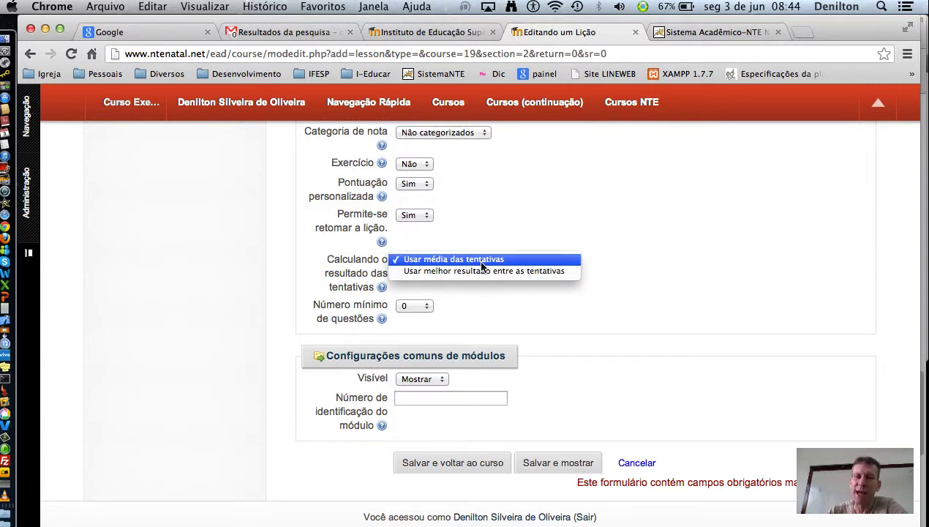
pyautogui.click(612, 242)
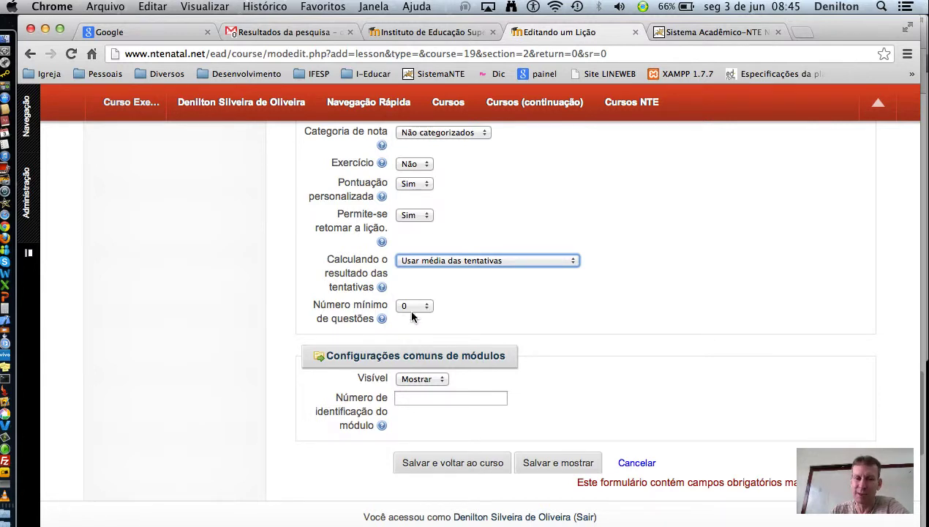
pyautogui.click(381, 320)
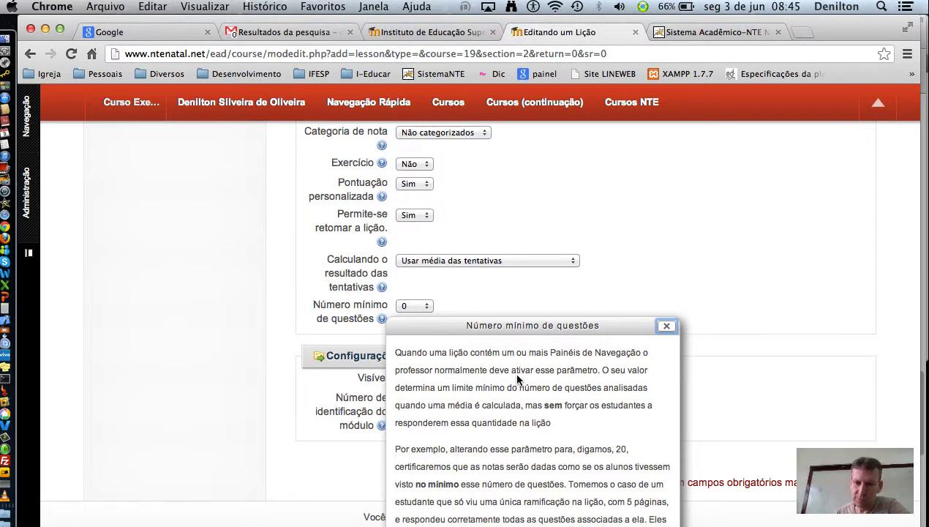
pyautogui.click(667, 327)
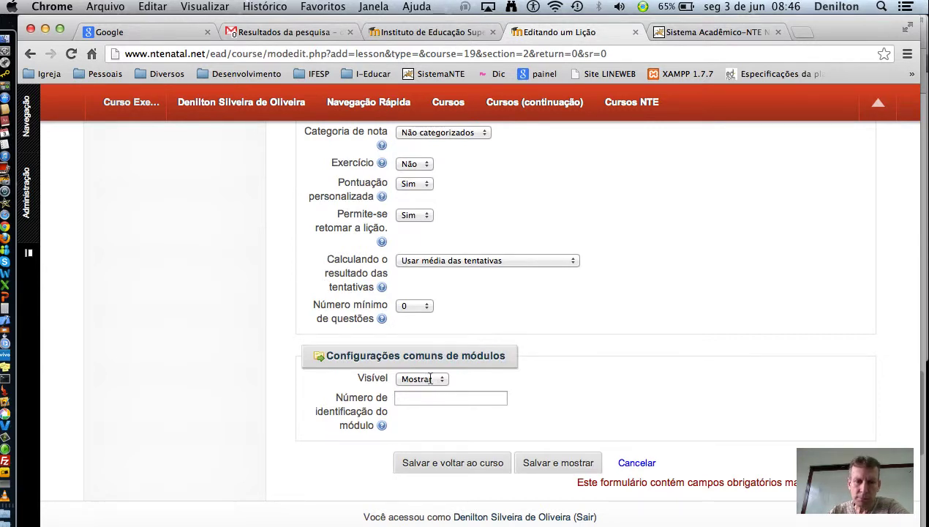
# Step: Enter Lição01 as the lesson's Número de identificação do módulo
pyautogui.click(408, 397)
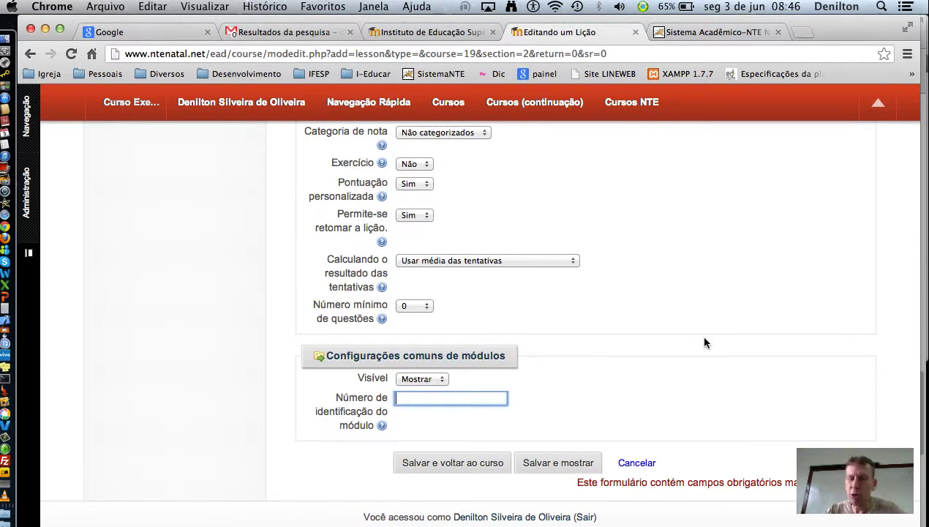
pyautogui.write('Lição')
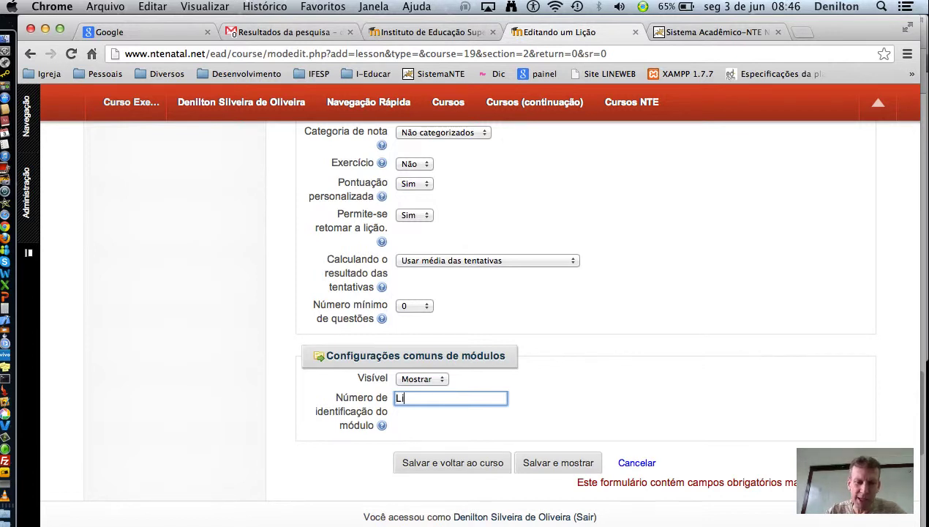
pyautogui.press('BackSpace')
pyautogui.press('BackSpace')
pyautogui.press('BackSpace')
pyautogui.press('BackSpace')
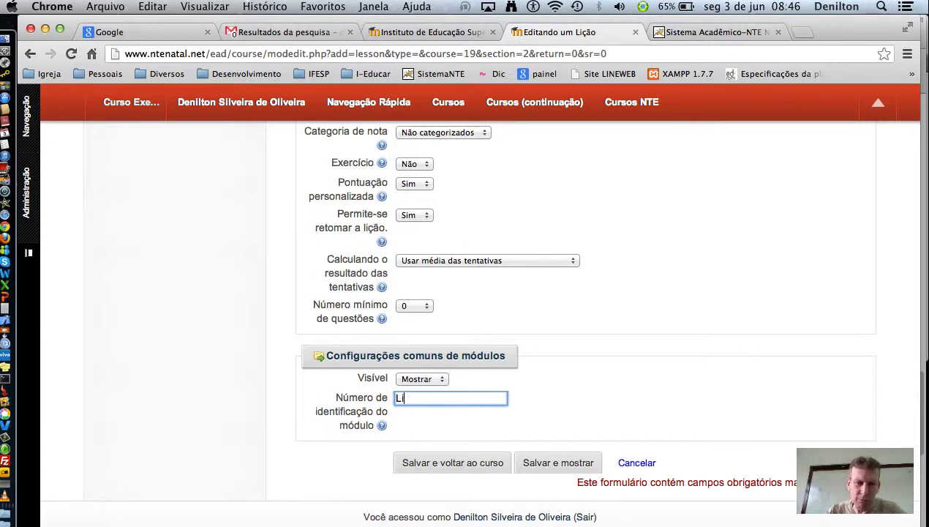
pyautogui.write('ião')
pyautogui.write('01')
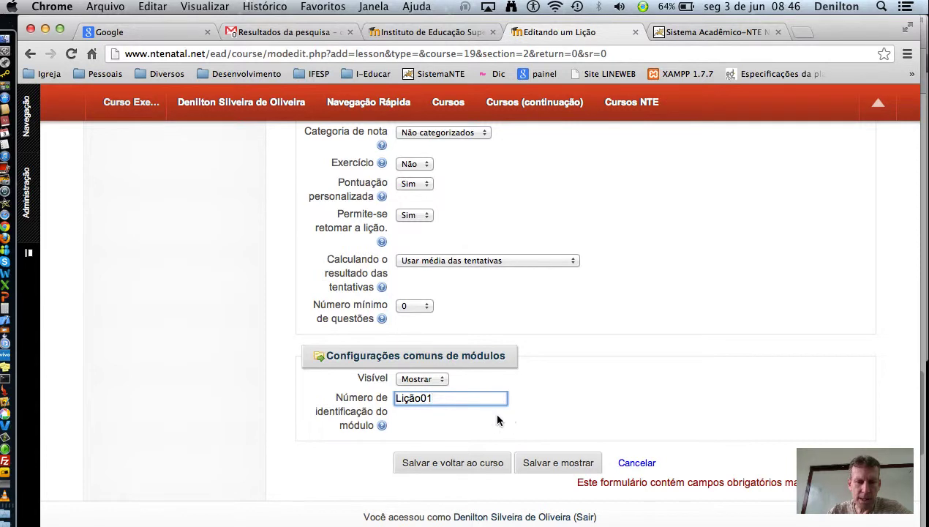
pyautogui.click(18, 435)
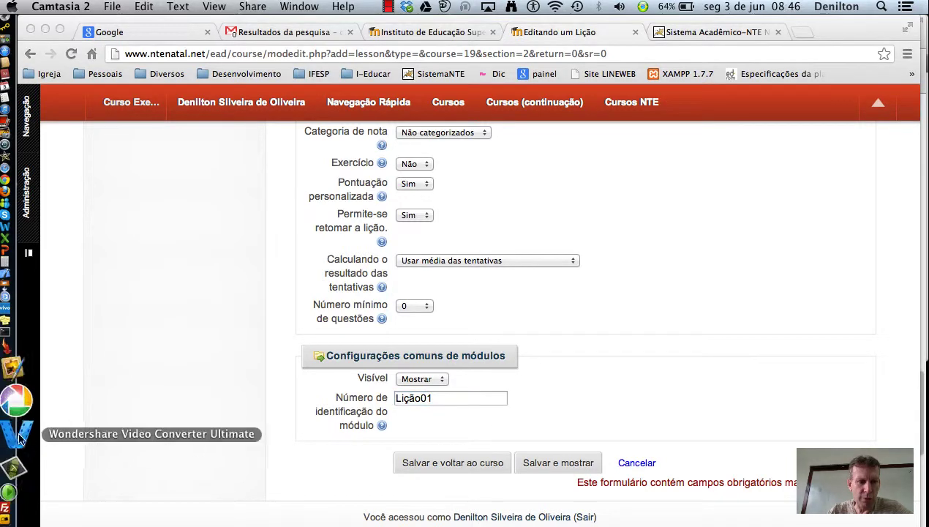
pyautogui.click(388, 6)
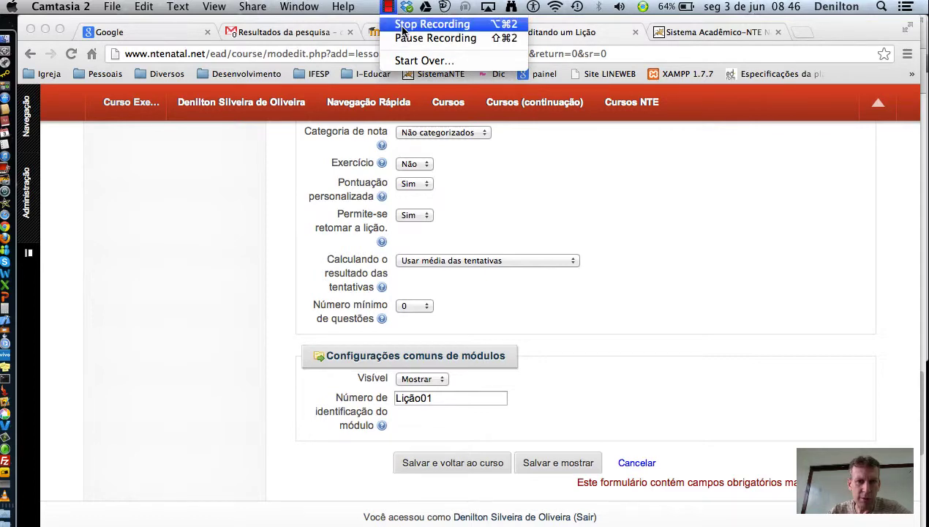